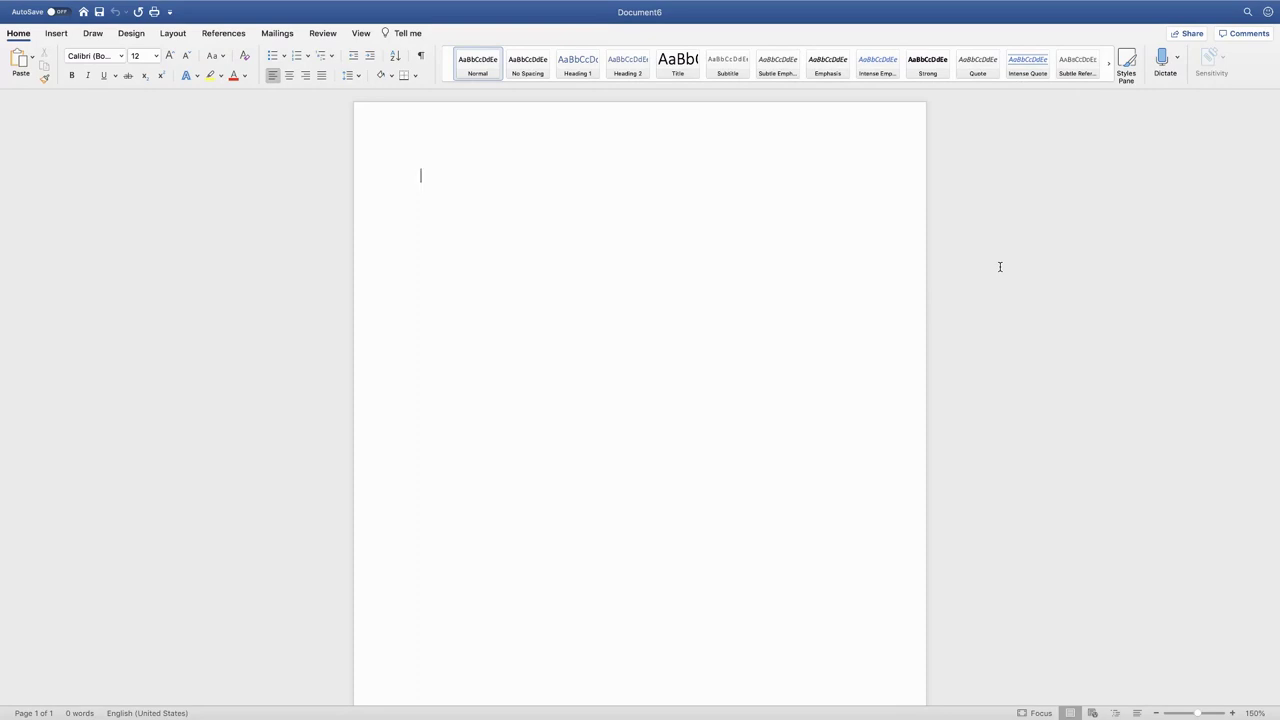
Choose Times New Roman as the font for the blank document
click(121, 56)
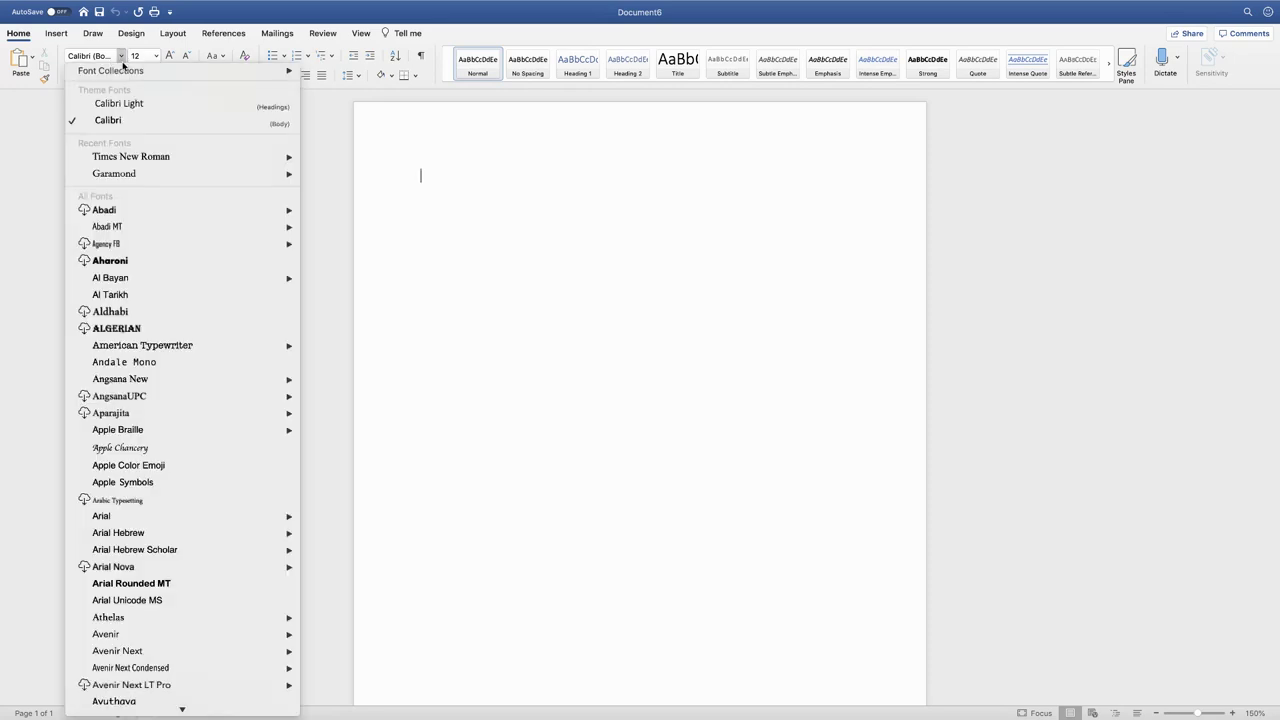
click(143, 157)
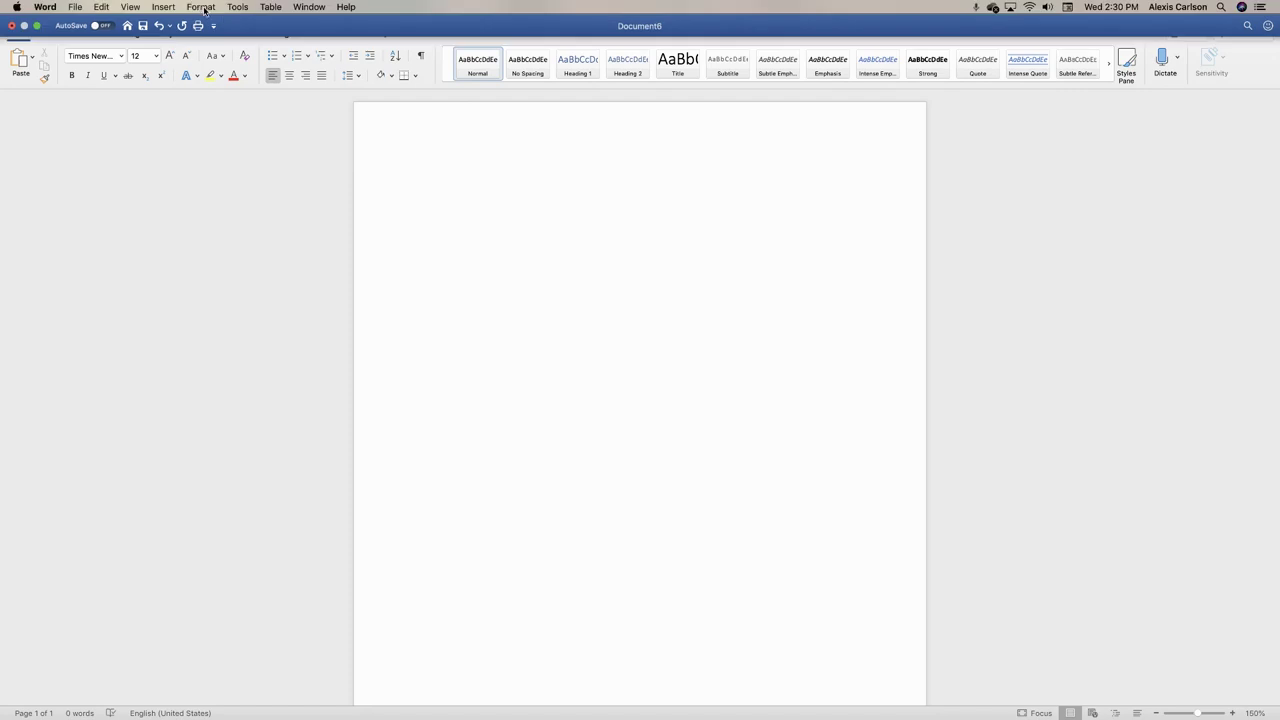
Set paragraph line spacing to Double in the Paragraph dialog
click(201, 7)
click(213, 45)
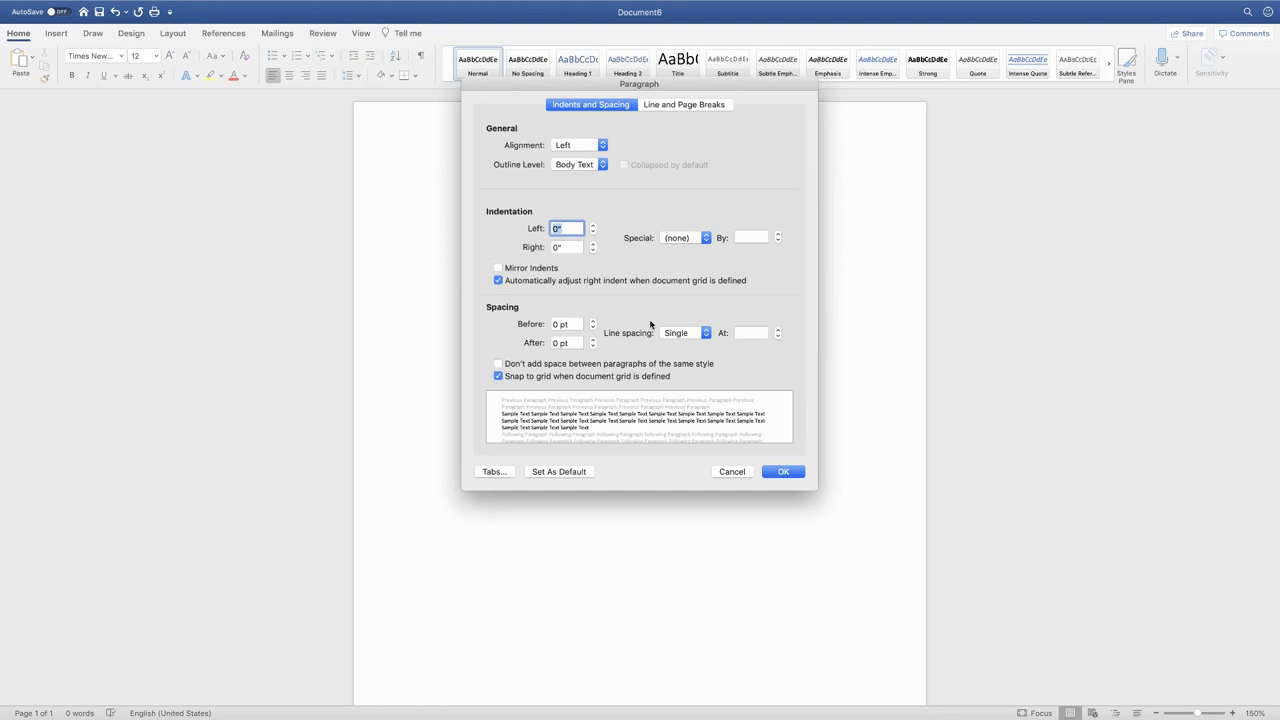
click(704, 334)
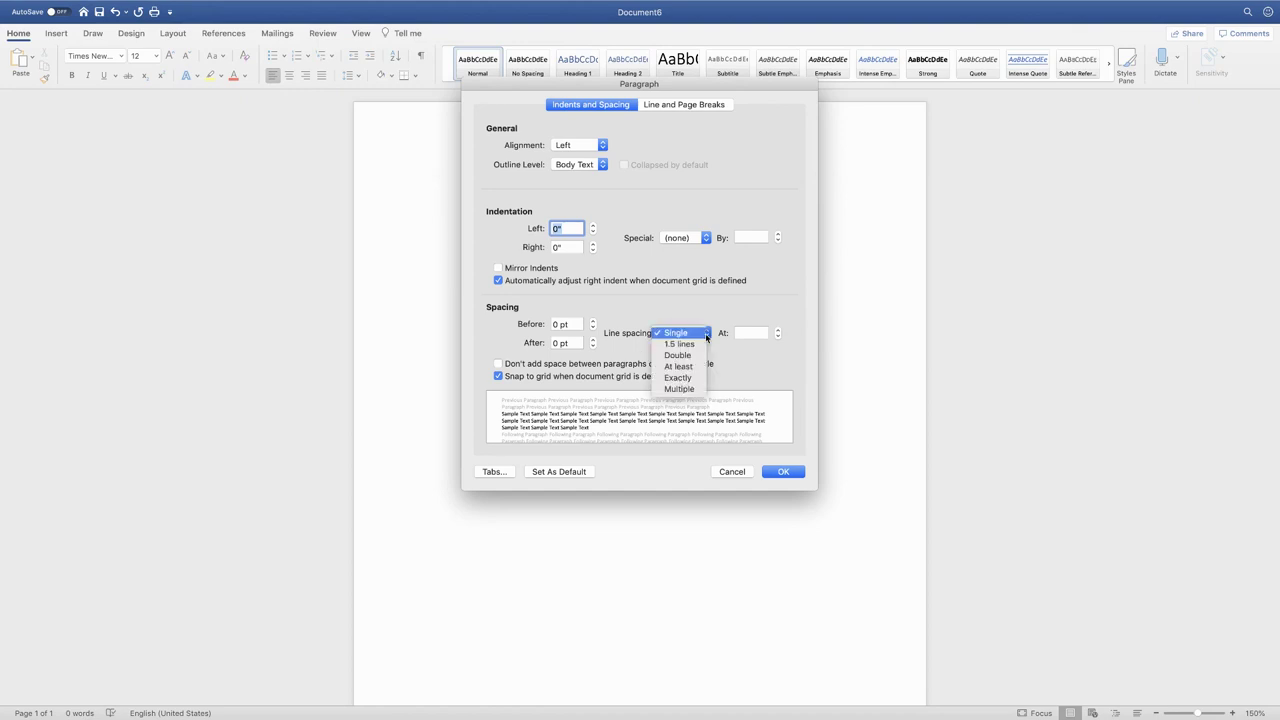
click(700, 358)
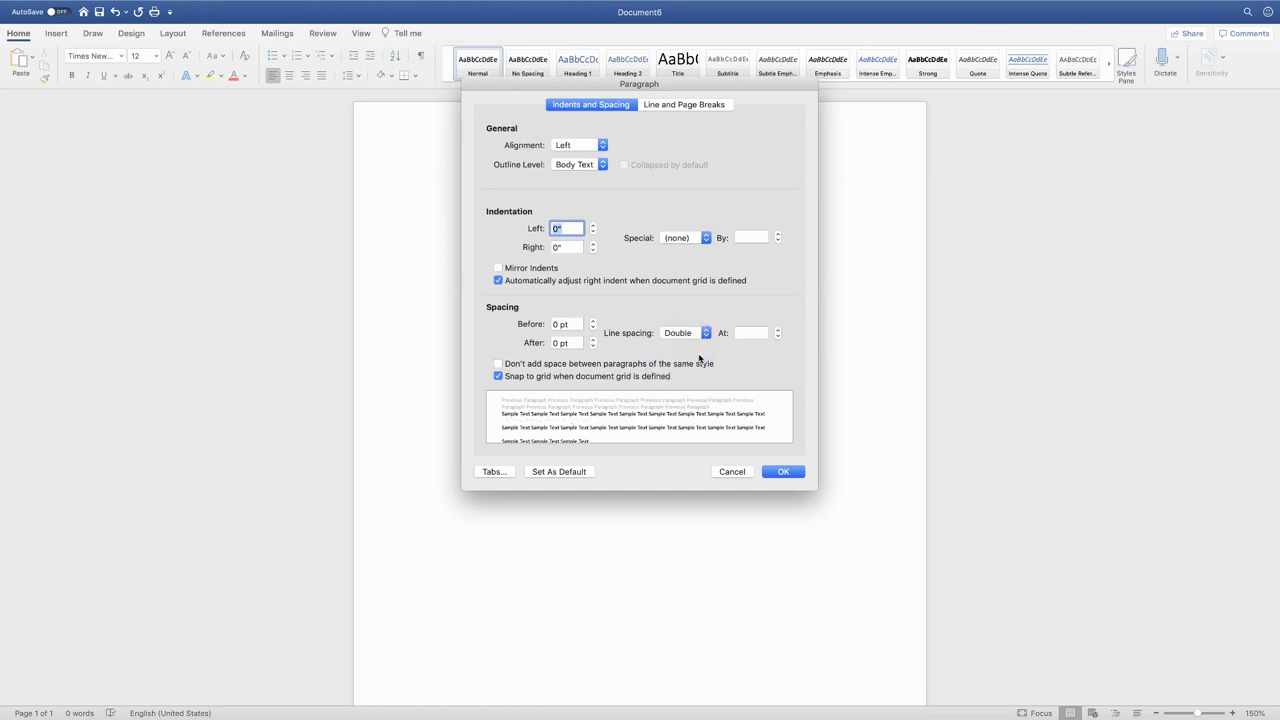
click(787, 471)
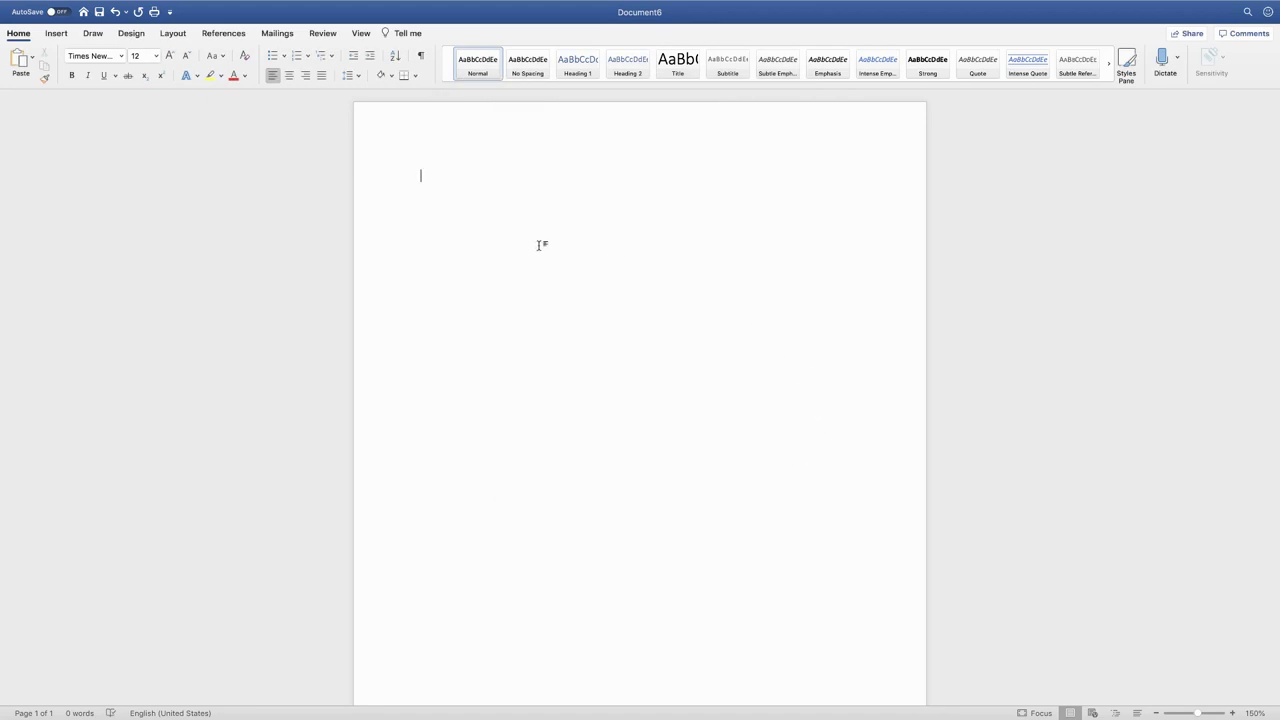
Insert right-aligned page numbers at the top of the page, in the header
mouse_move(160, 5)
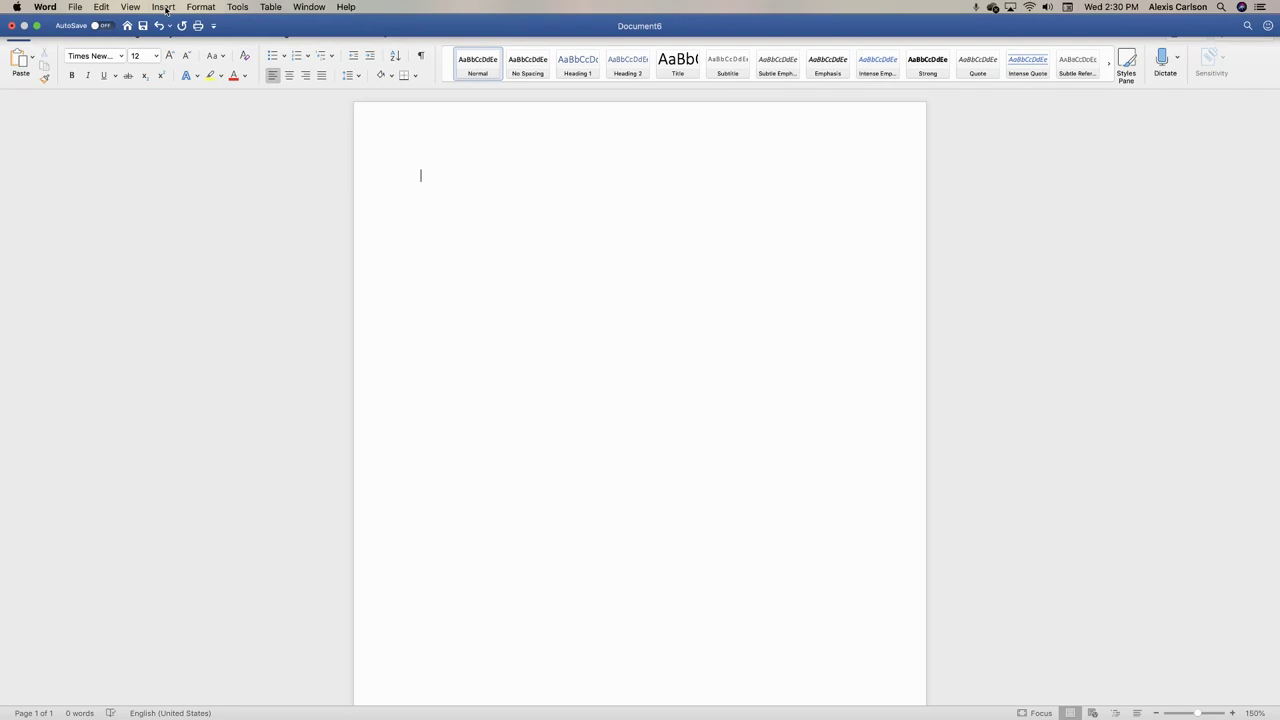
click(165, 8)
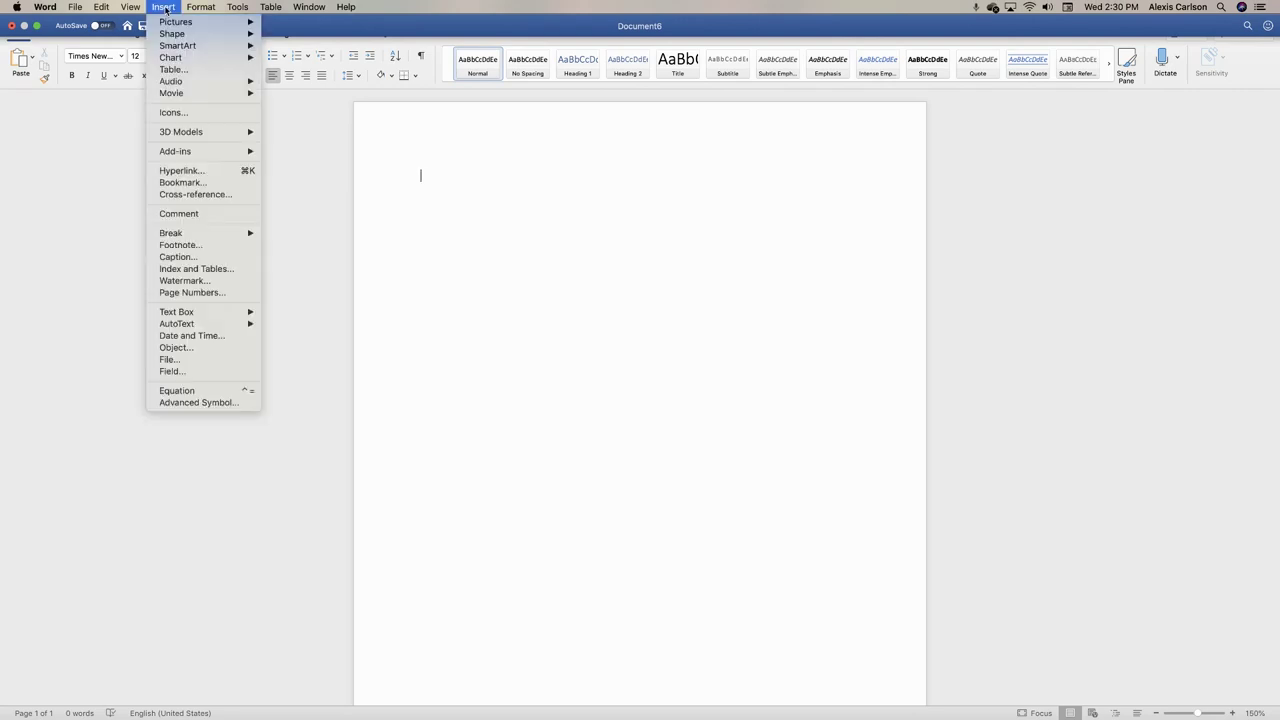
click(210, 293)
click(656, 195)
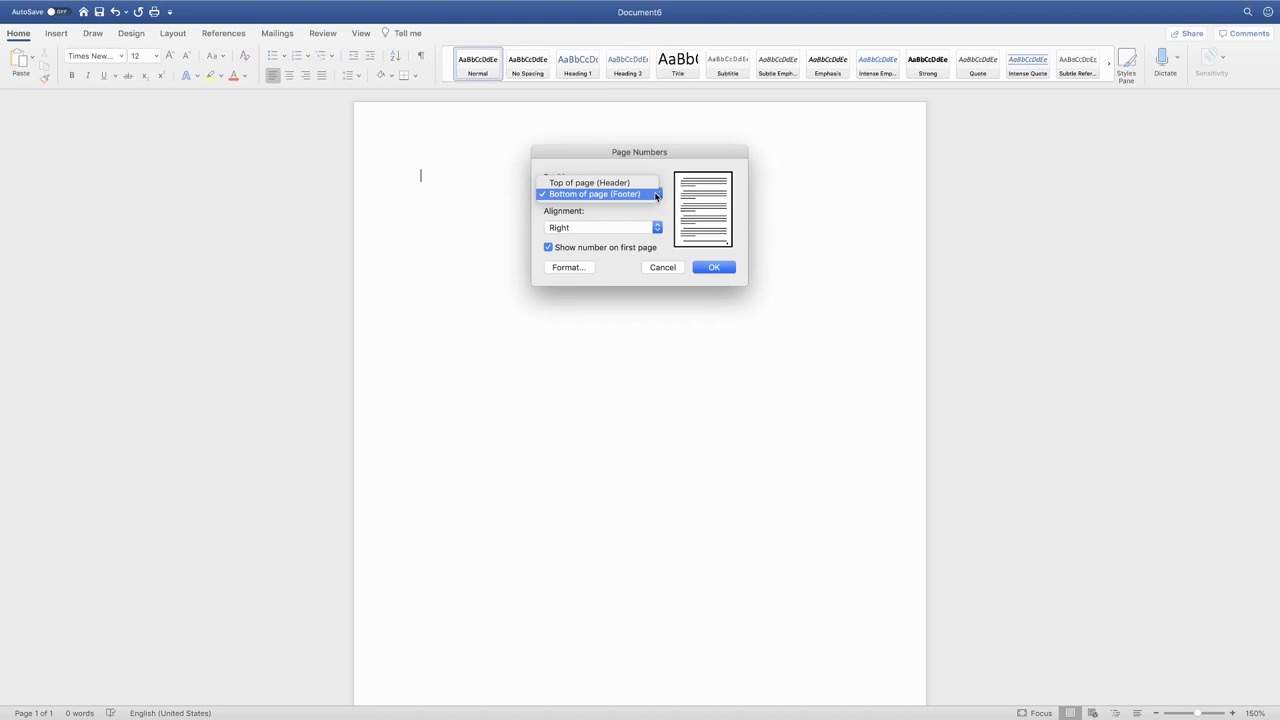
click(645, 183)
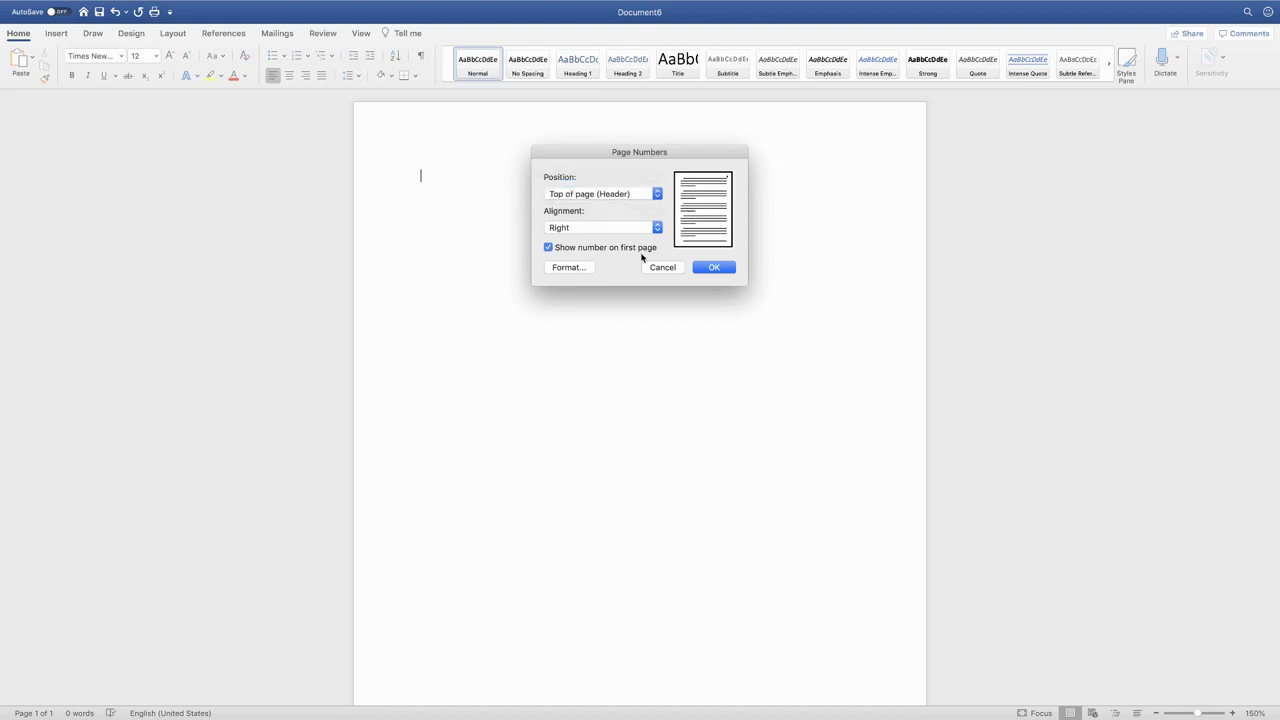
click(708, 269)
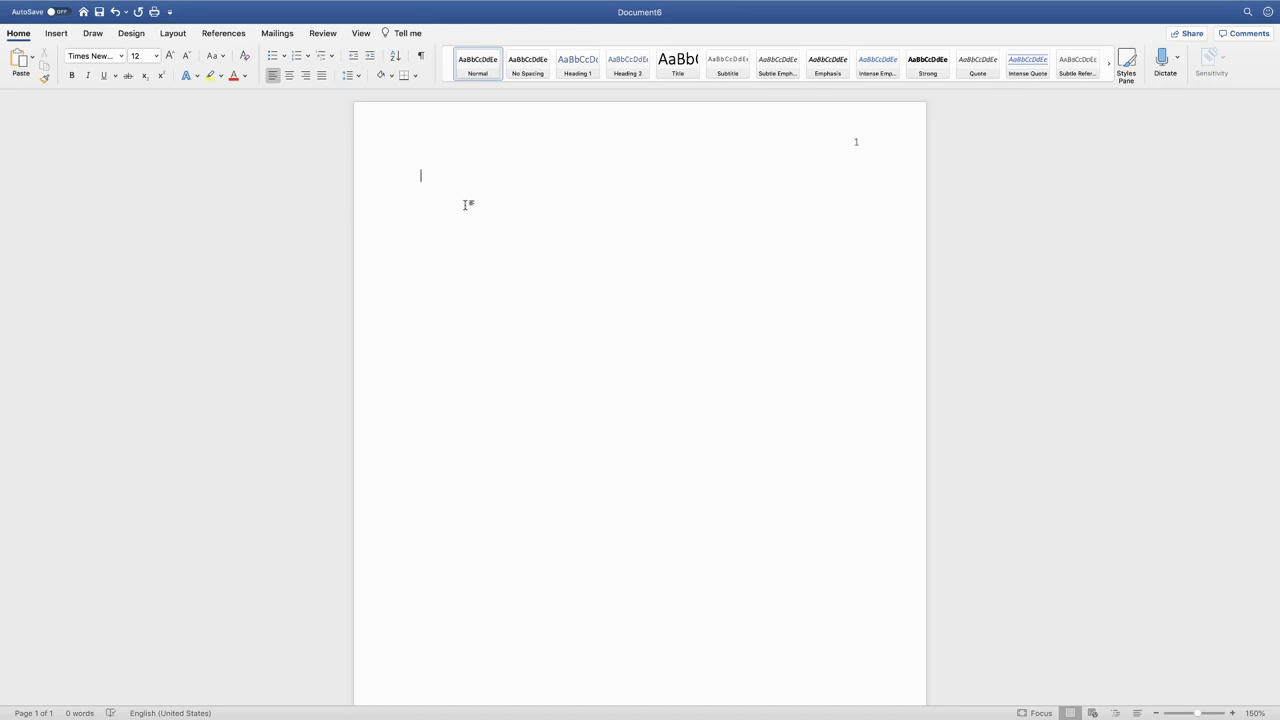
Type the centred bold title 'The Paper Title: To Show a Properly Titled Paper in APA'
click(290, 77)
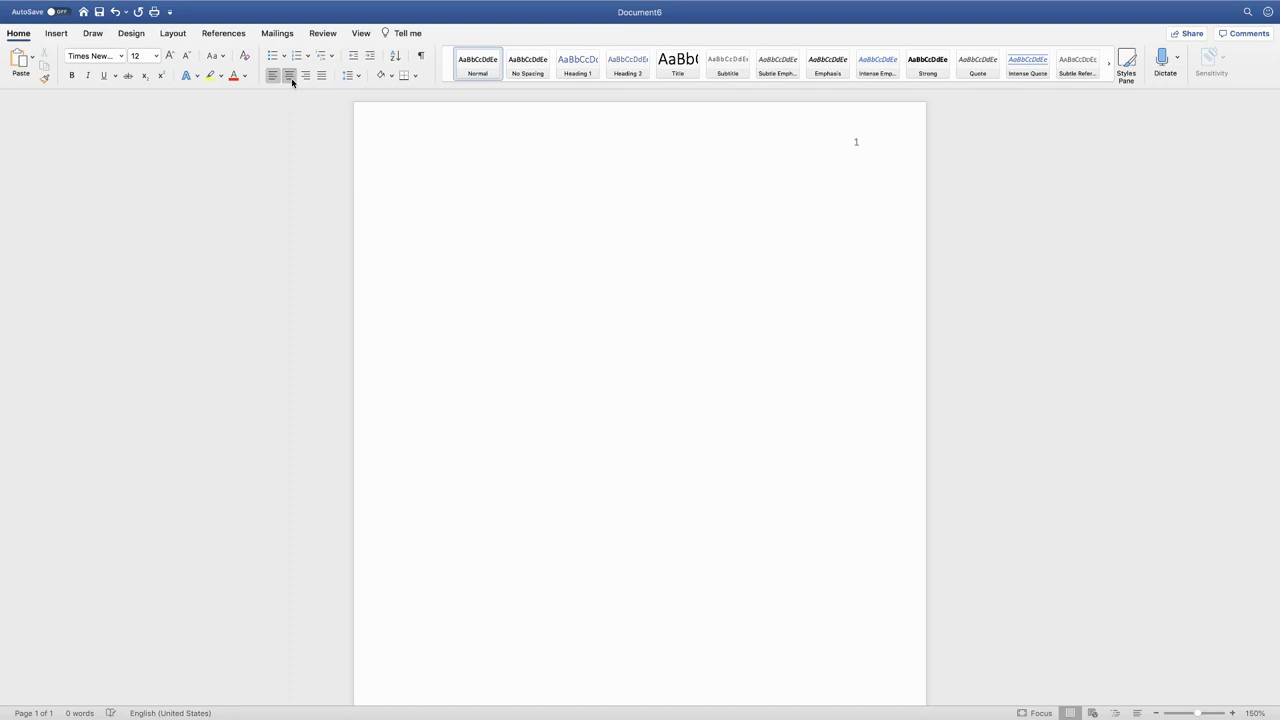
click(71, 75)
text(The Paper)
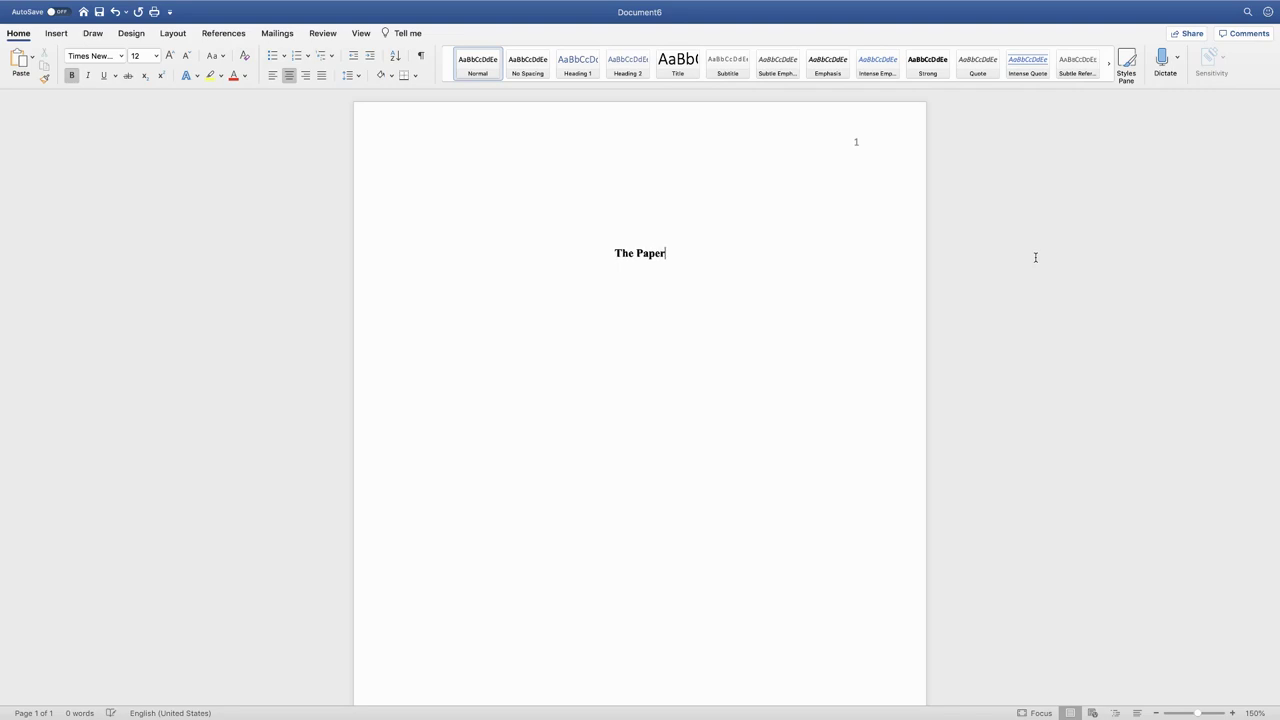
text( Title: To Sho)
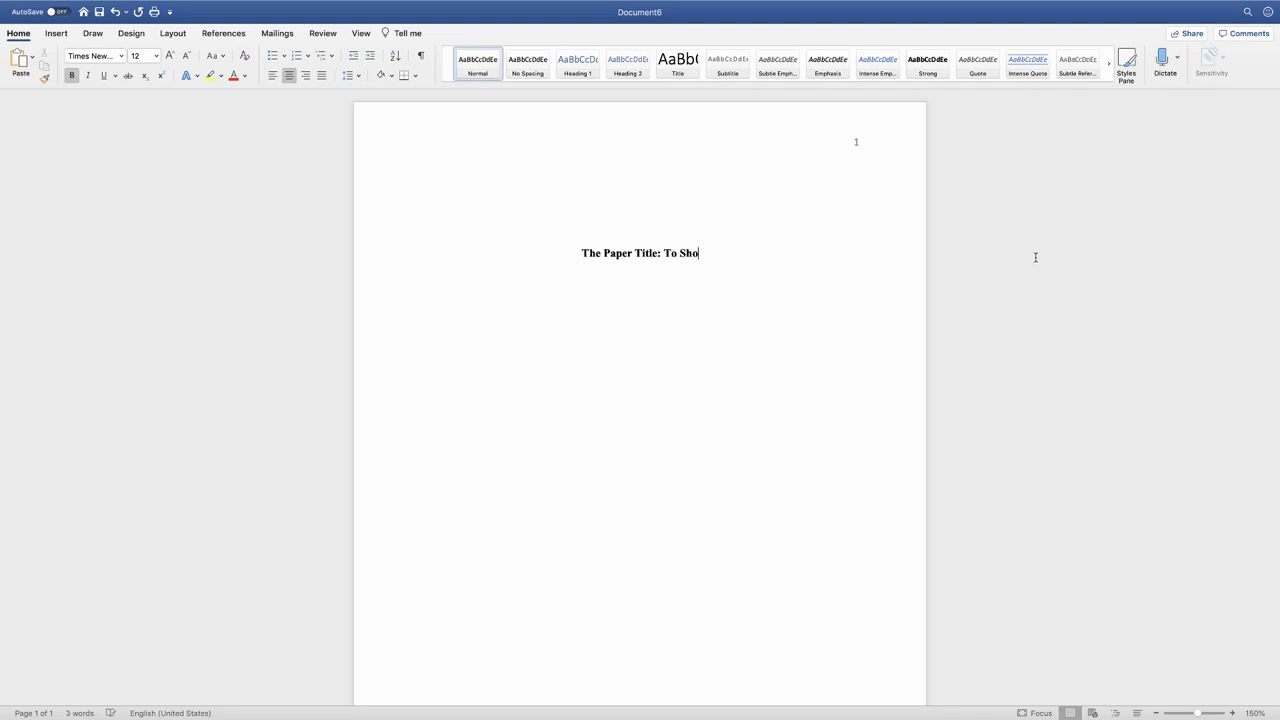
text(w a Pro)
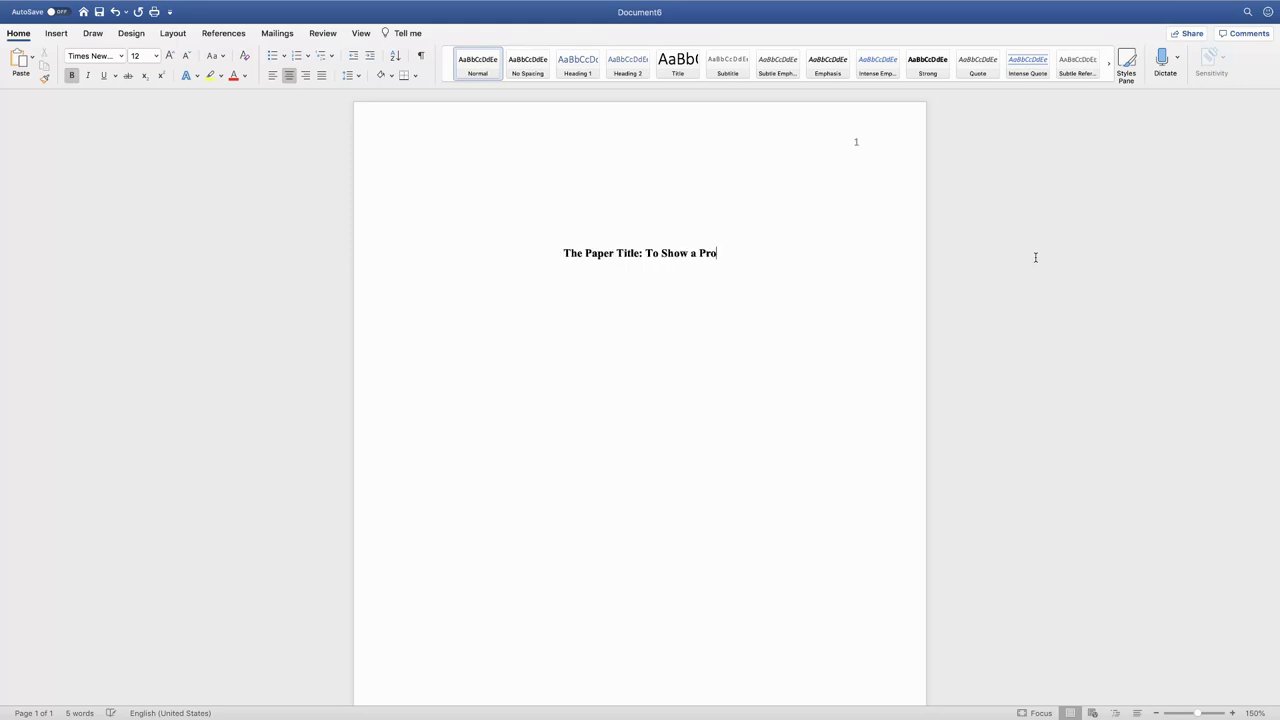
text(perly)
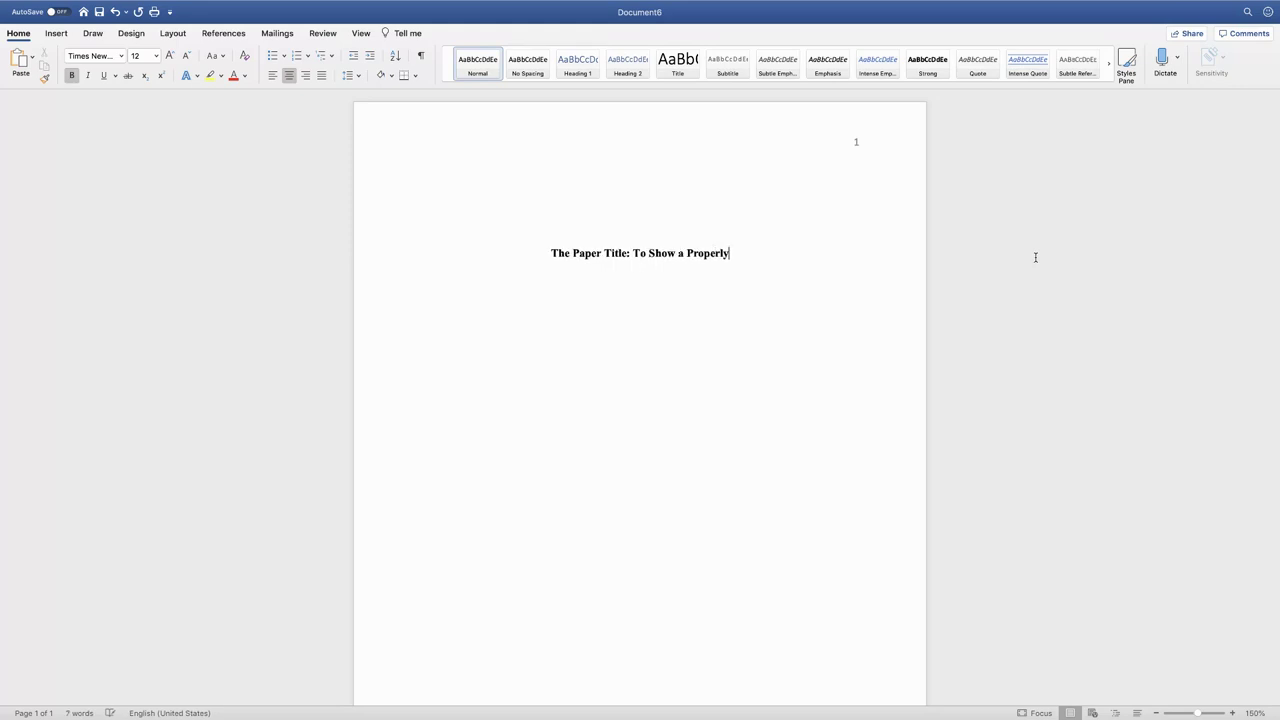
text( Title)
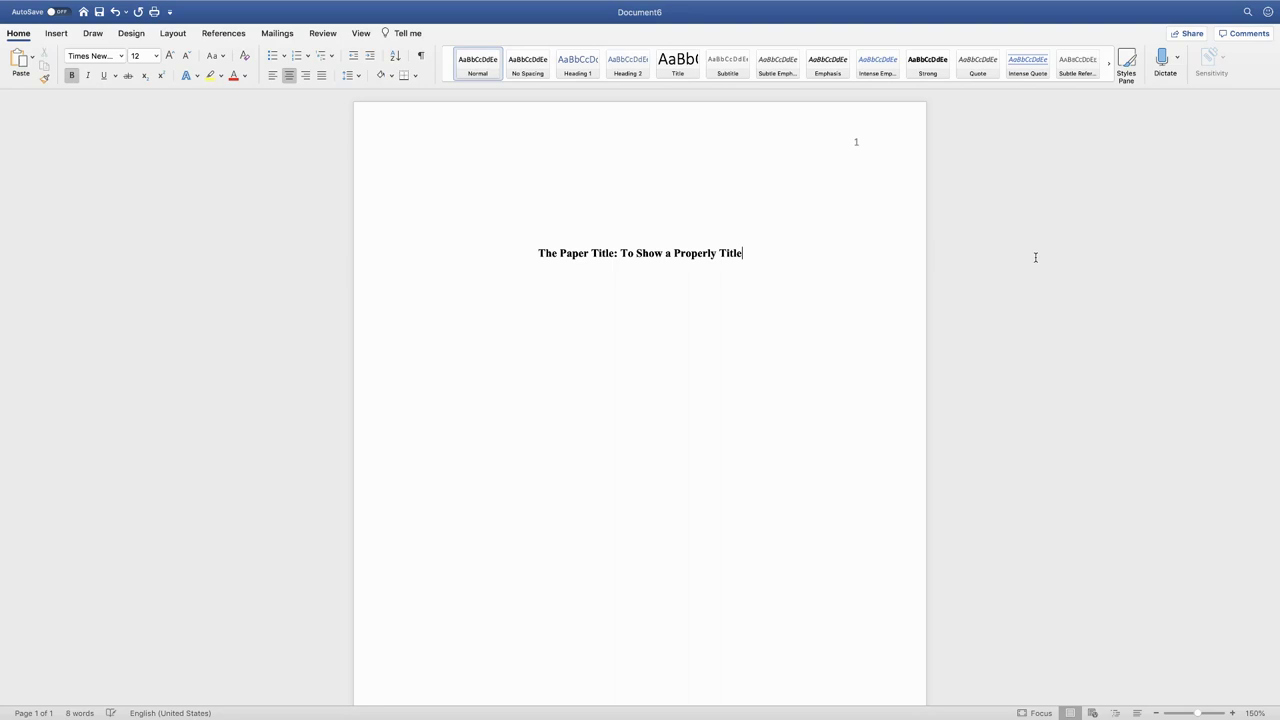
text(d Paper )
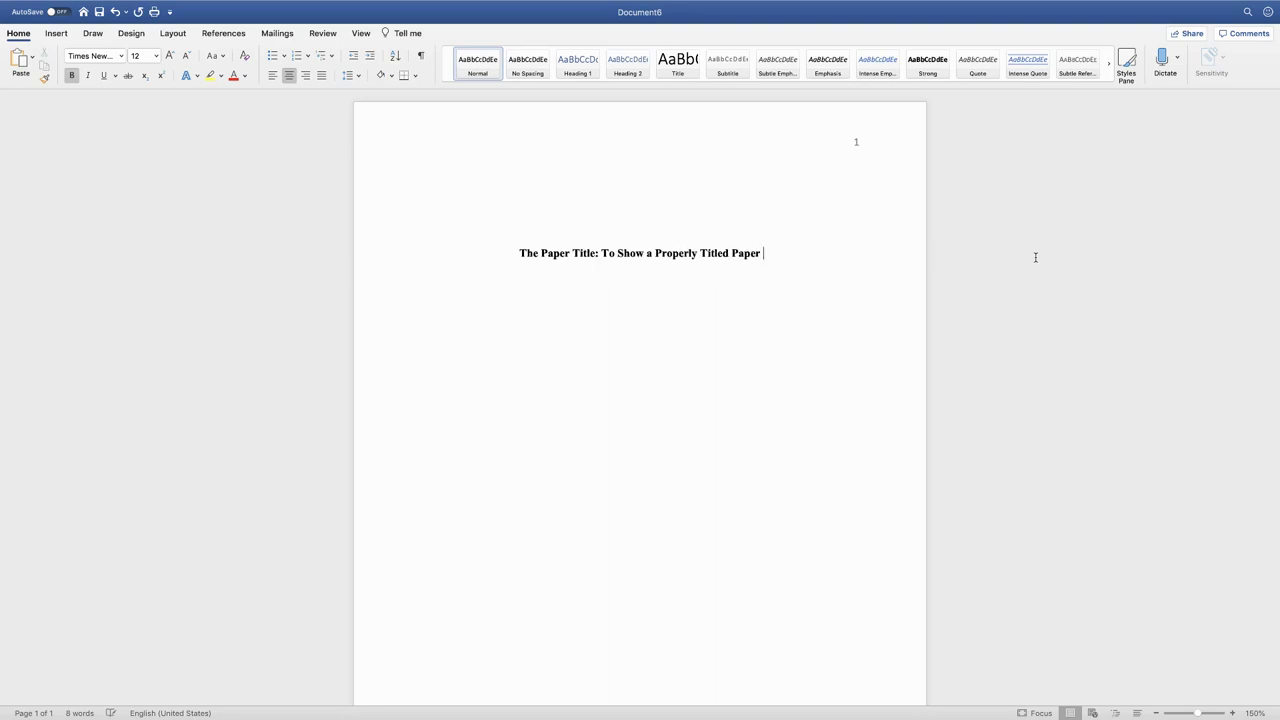
text(in APA)
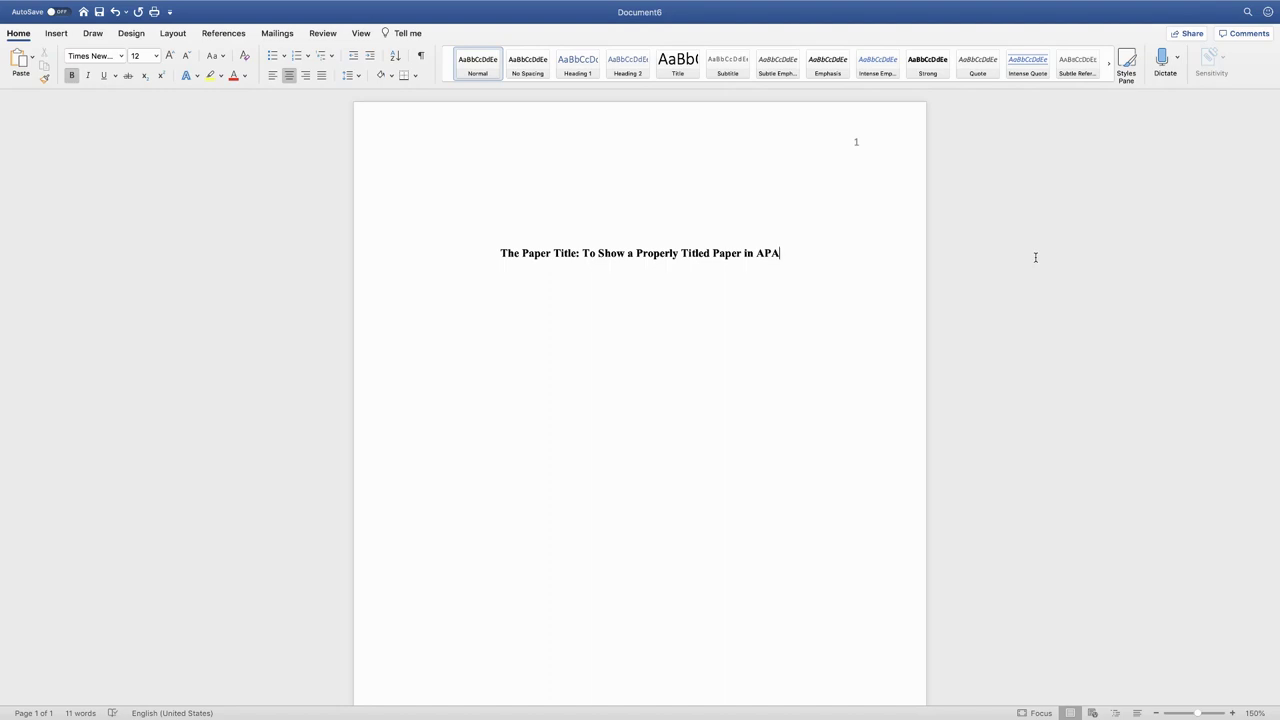
On a new non-bold line below the title, type the author line with the author's name
key(Return)
click(72, 76)
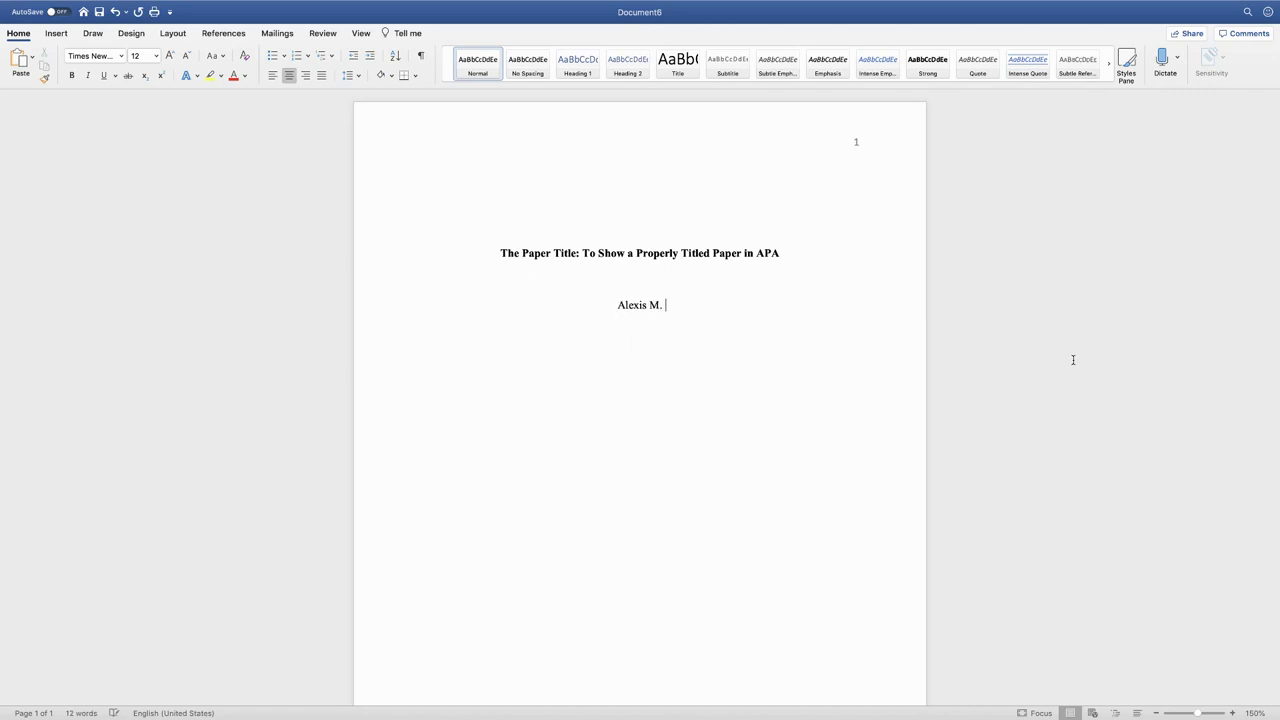
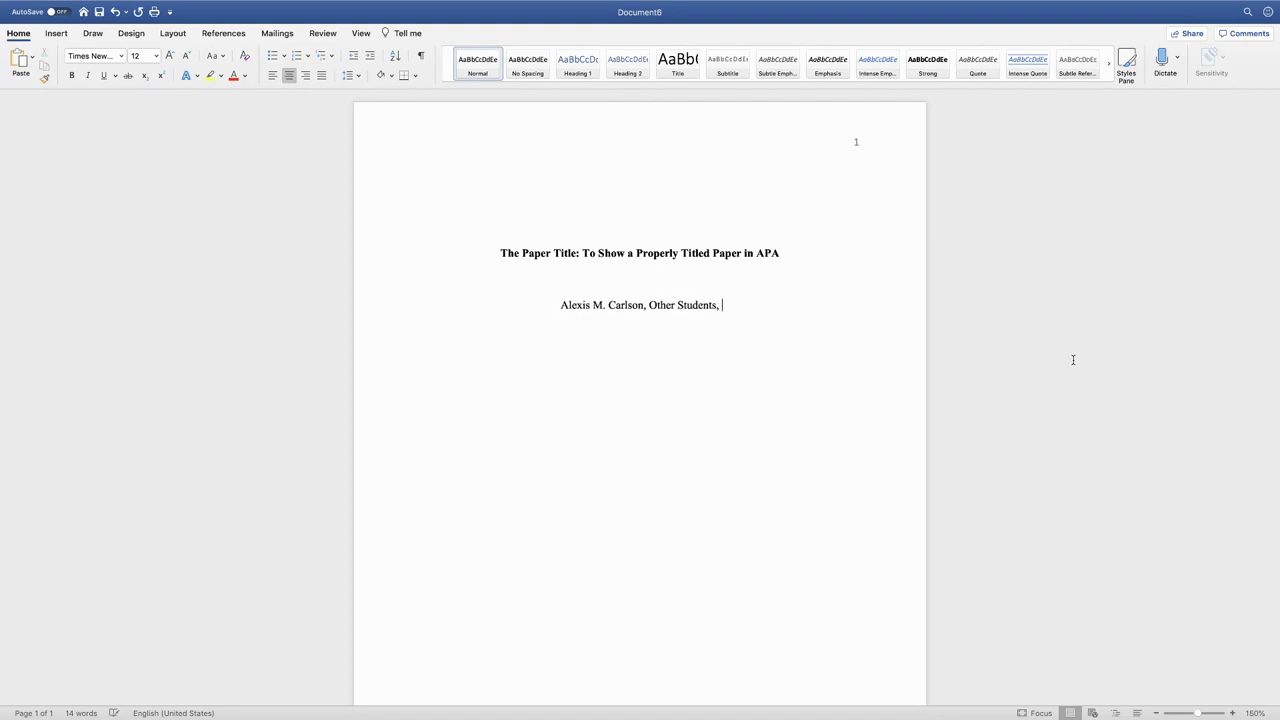
text(and)
key(BackSpace)
key(BackSpace)
key(BackSpace)
key(BackSpace)
key(BackSpace)
key(BackSpace)
key(BackSpace)
key(BackSpace)
key(BackSpace)
key(BackSpace)
key(BackSpace)
key(BackSpace)
key(BackSpace)
key(BackSpace)
key(BackSpace)
key(BackSpace)
key(BackSpace)
key(BackSpace)
key(BackSpace)
key(BackSpace)
key(BackSpace)
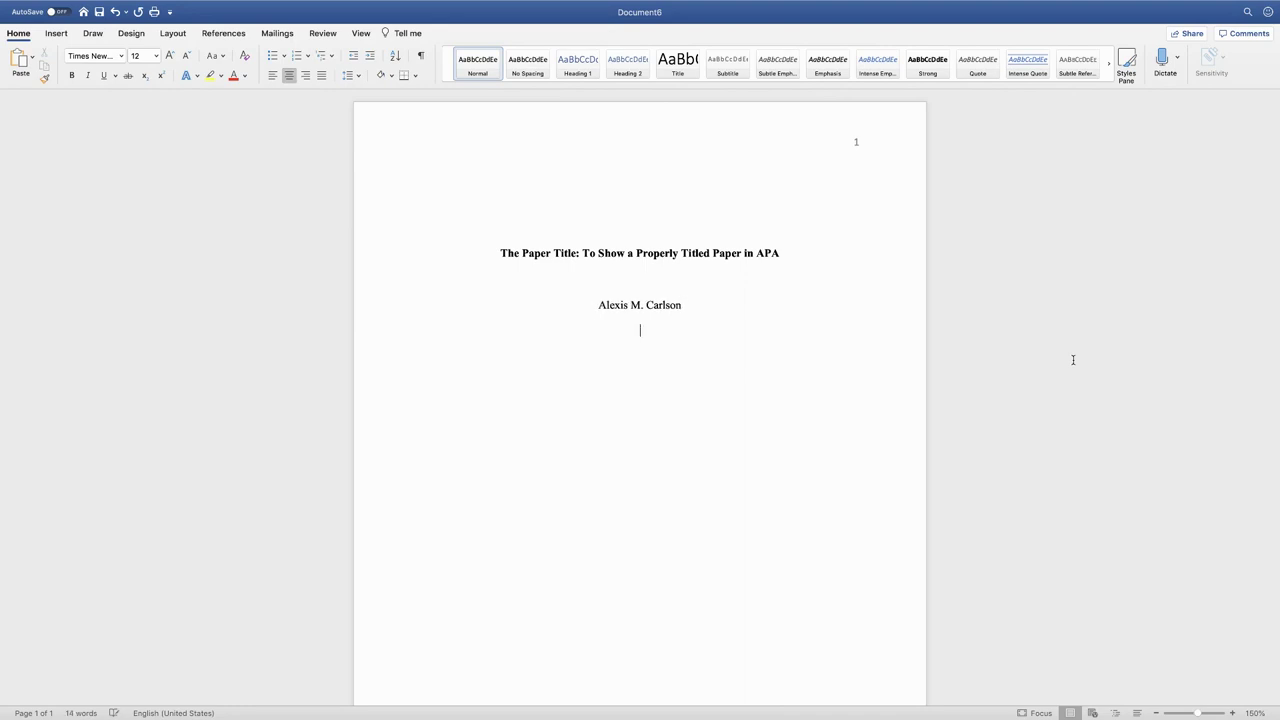
Type 'Department of Library Science, Indian River State College', then the course line and instructor's name
text(Department of Library Science)
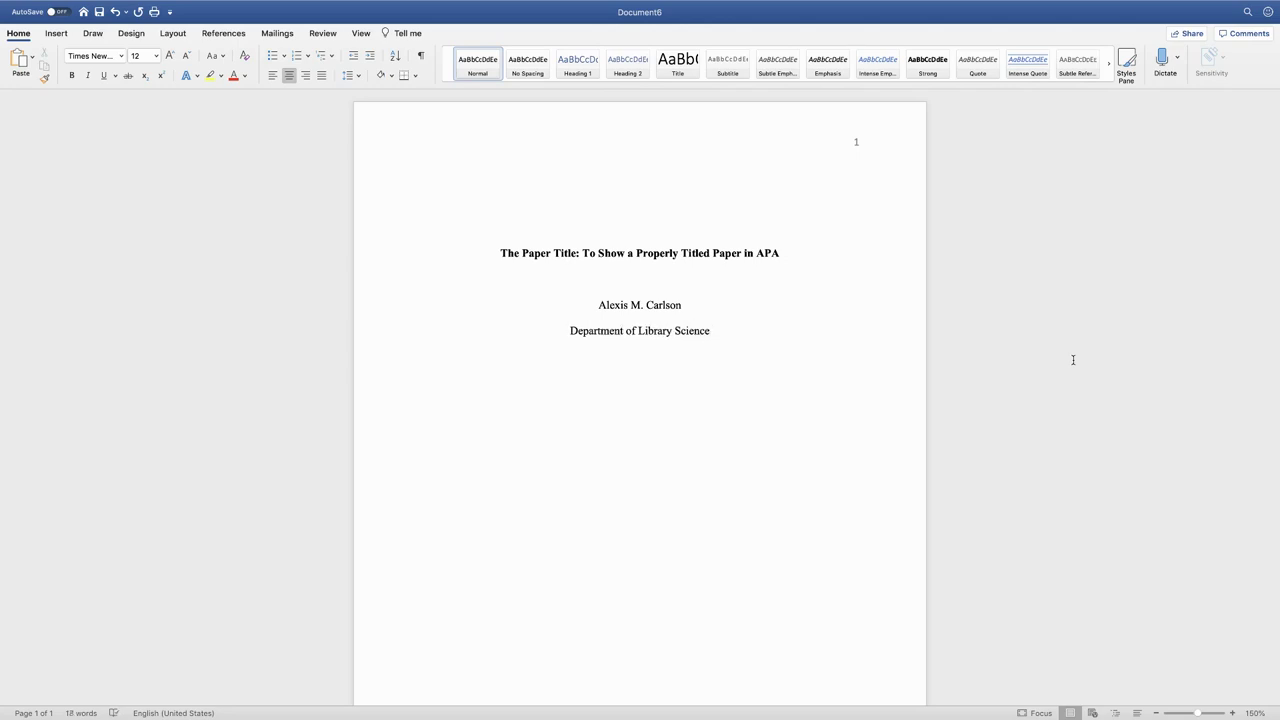
text(: )
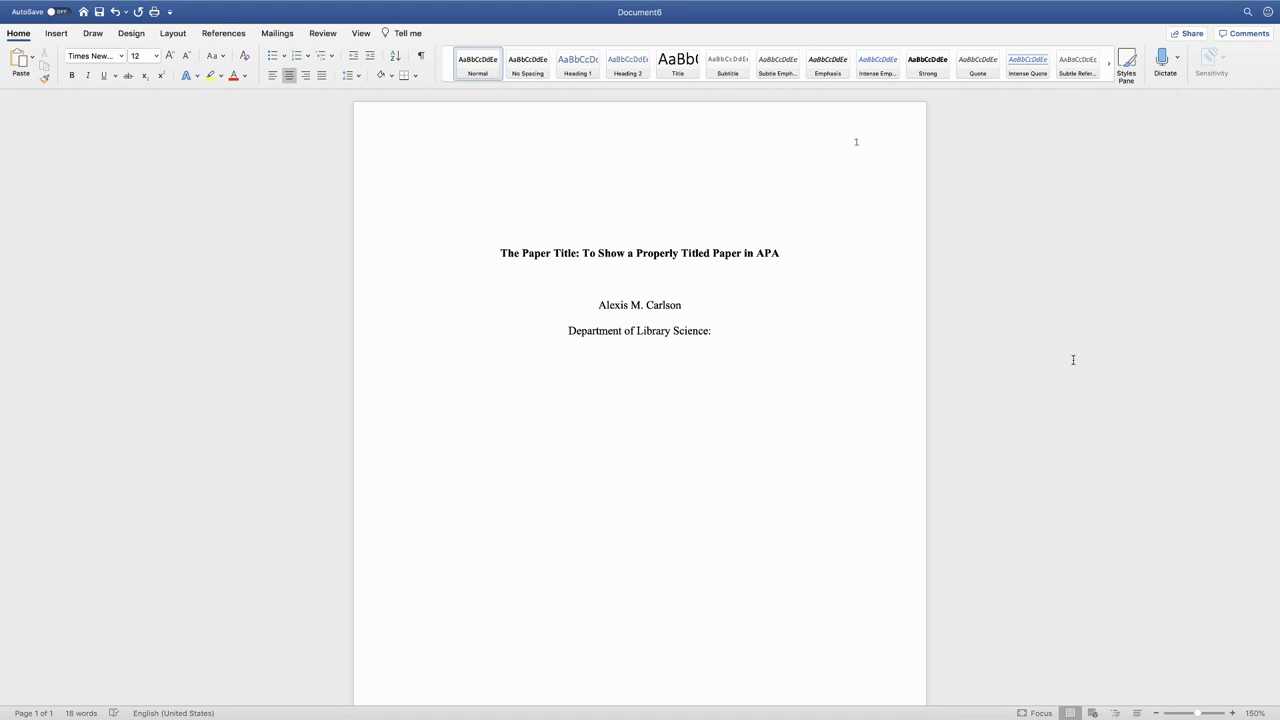
text(India)
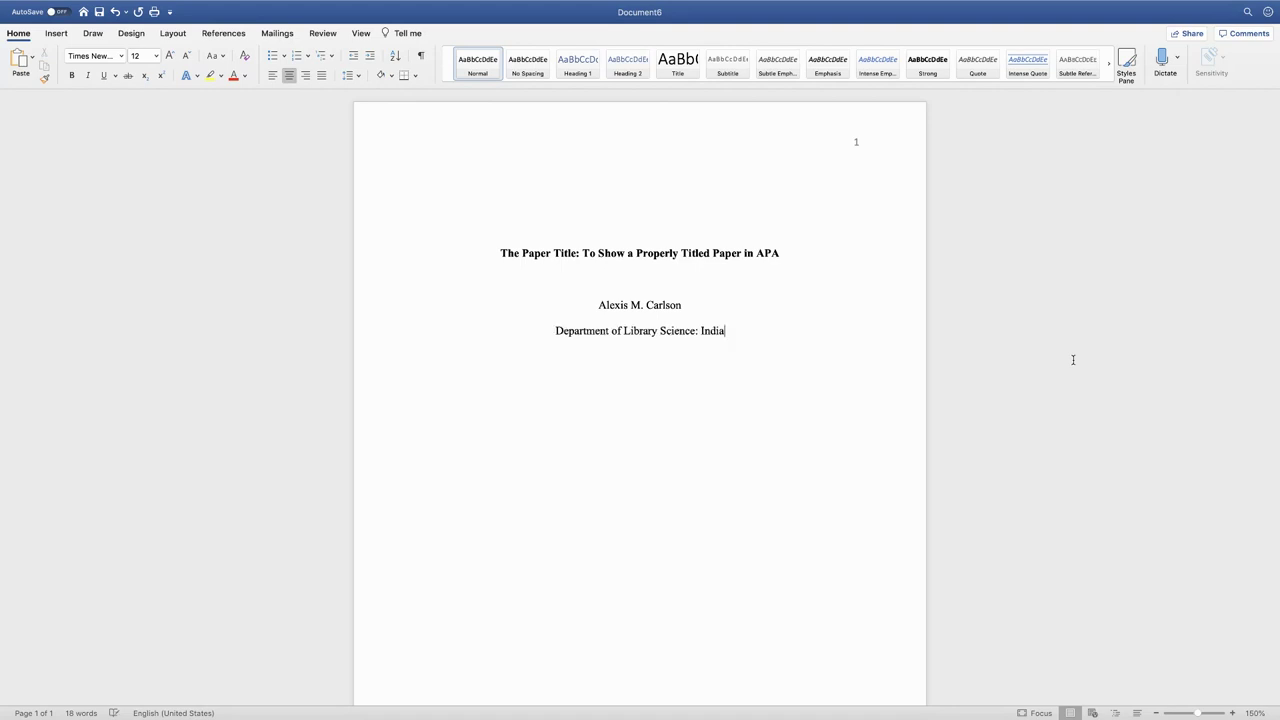
text(n Rive)
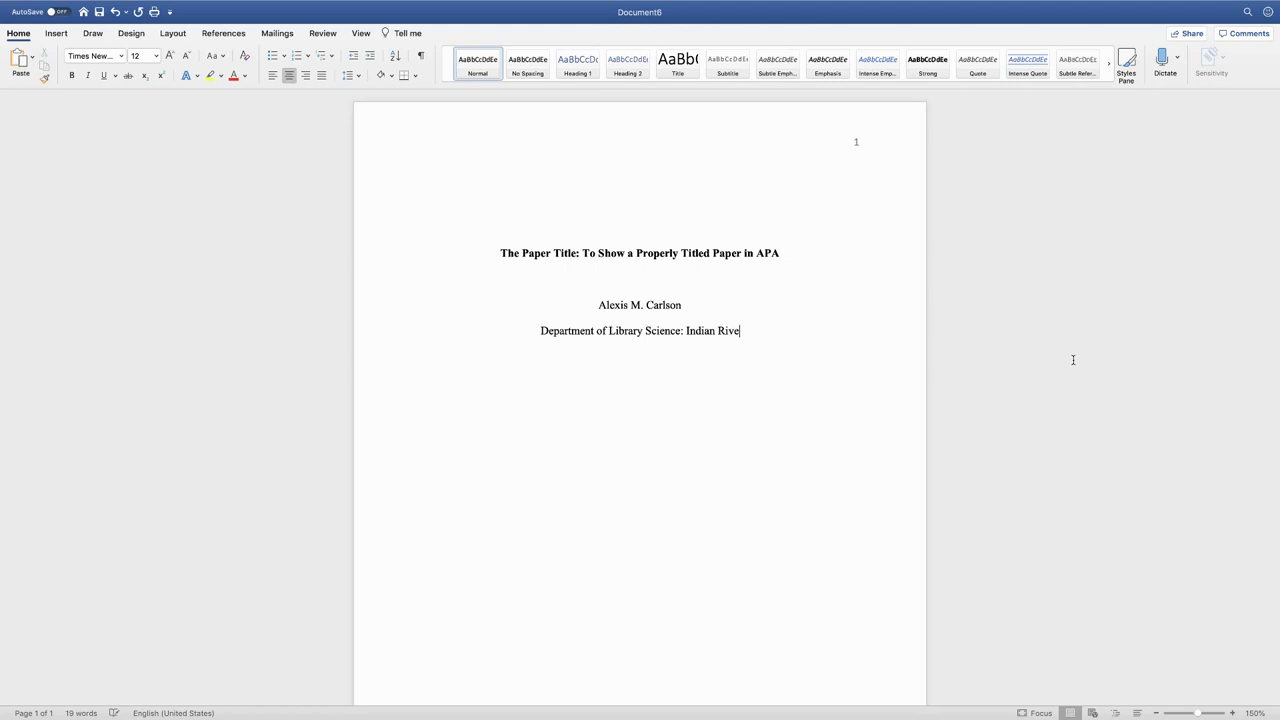
text(r State )
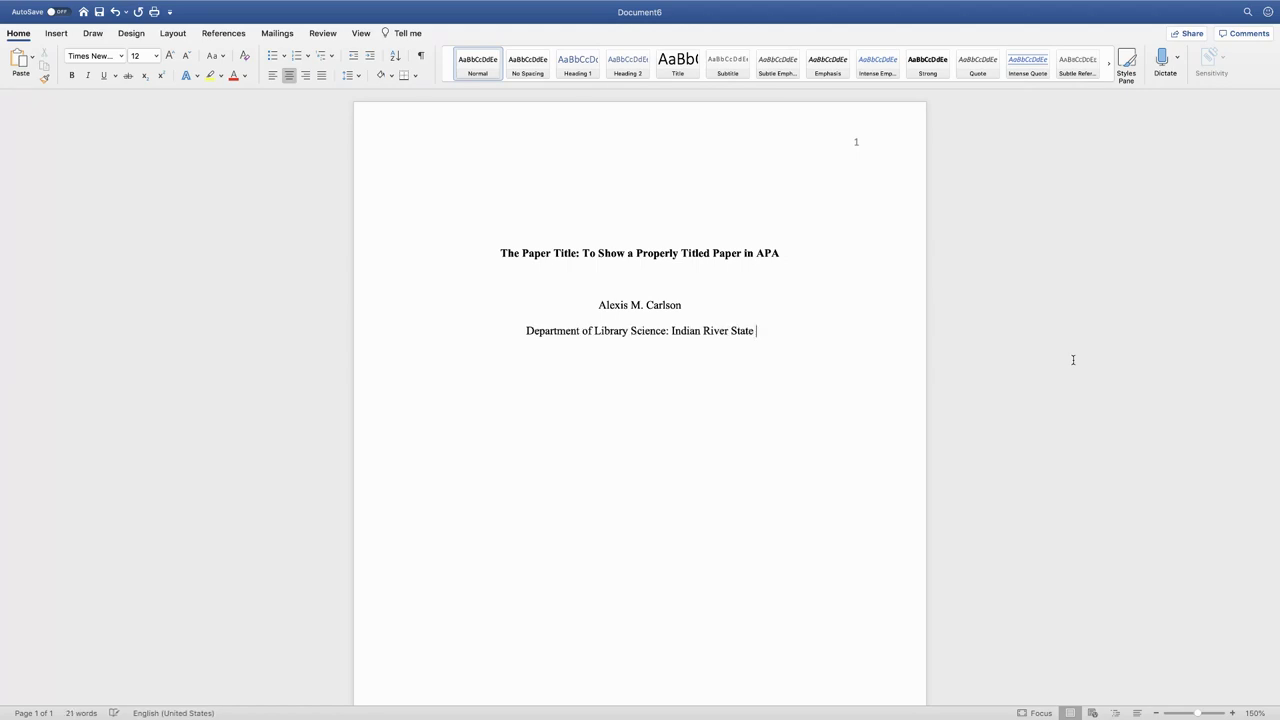
text(College)
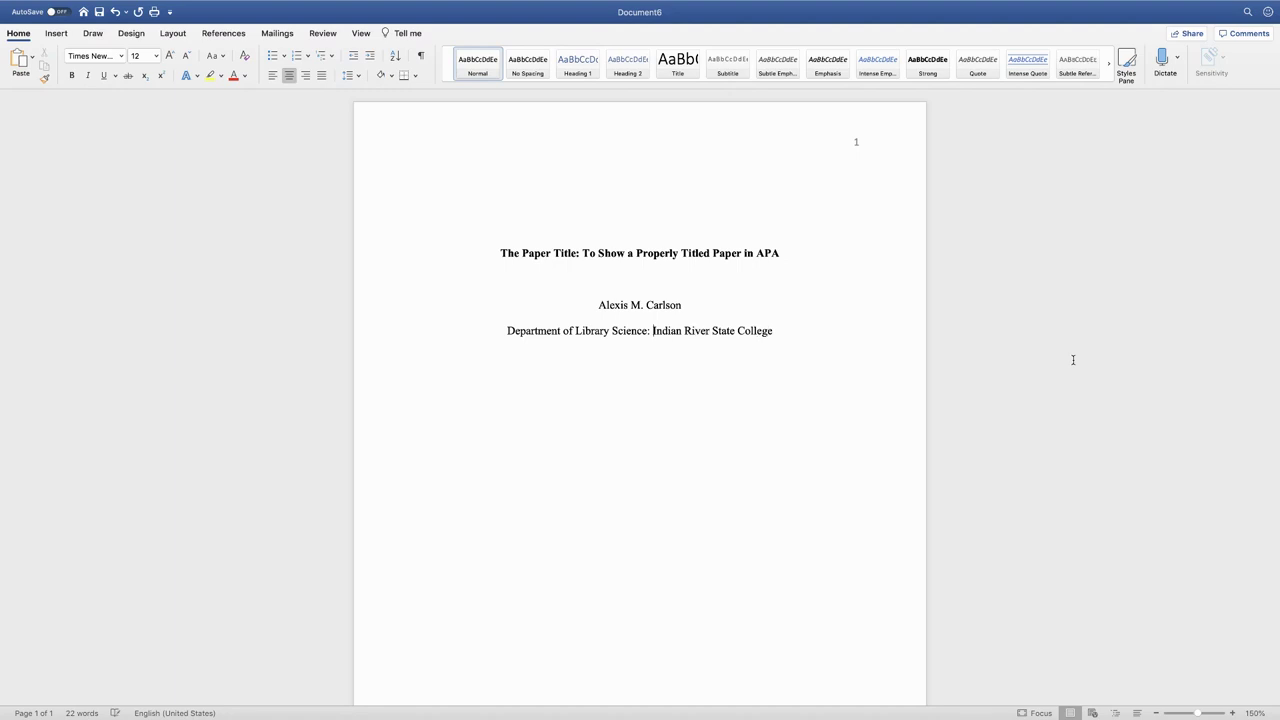
key(BackSpace)
key(BackSpace)
text(,)
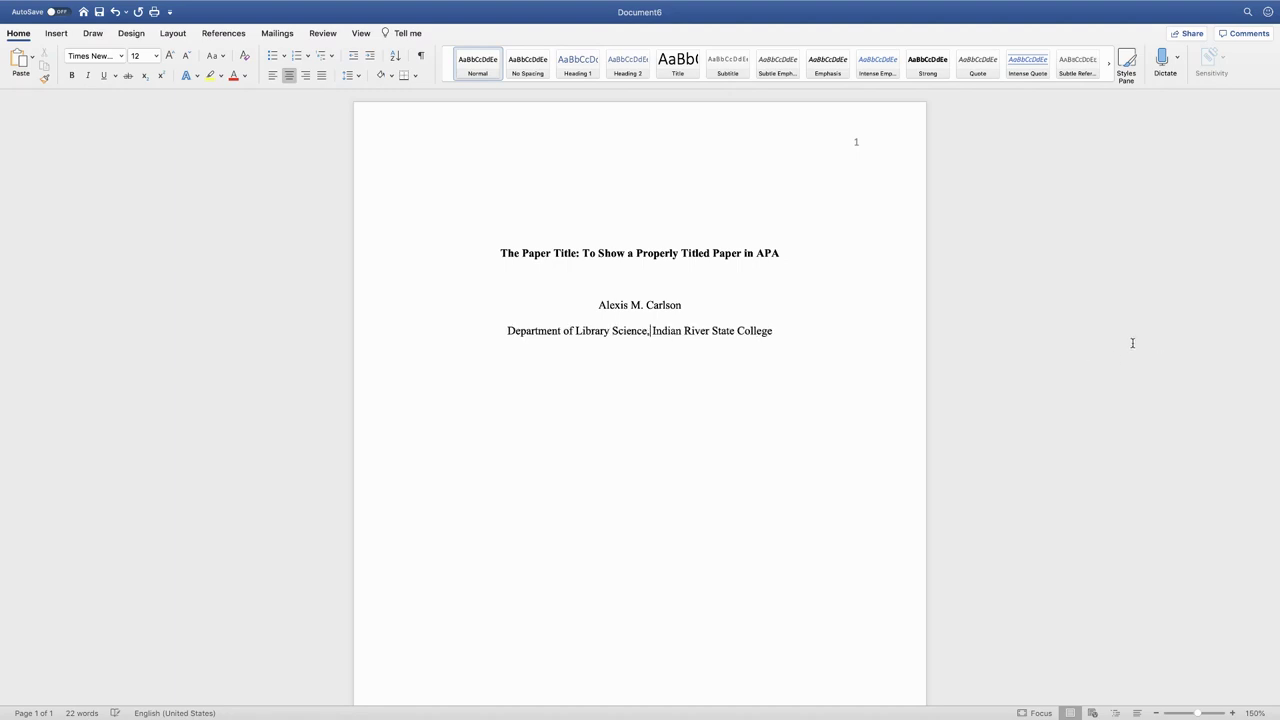
text( Indian River State College )
text(LIS200)
text(4)
text(: Int)
text(roduction )
text(to Intern)
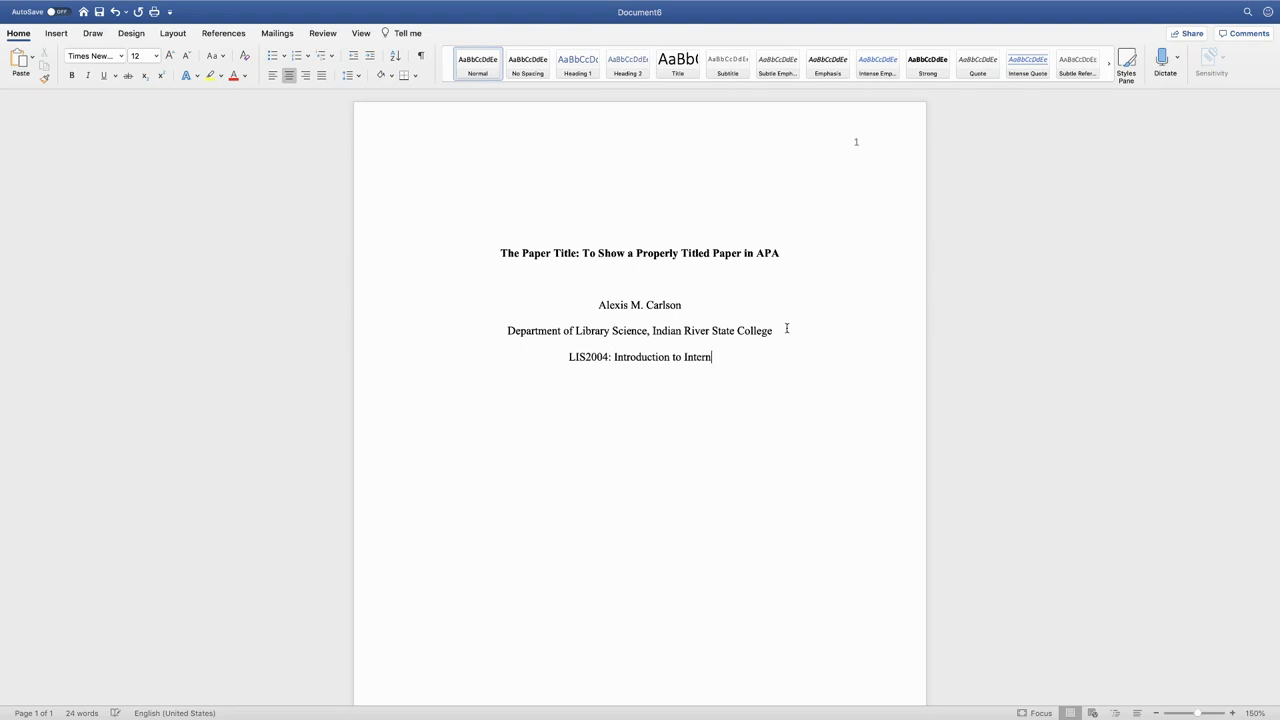
text(et Research )
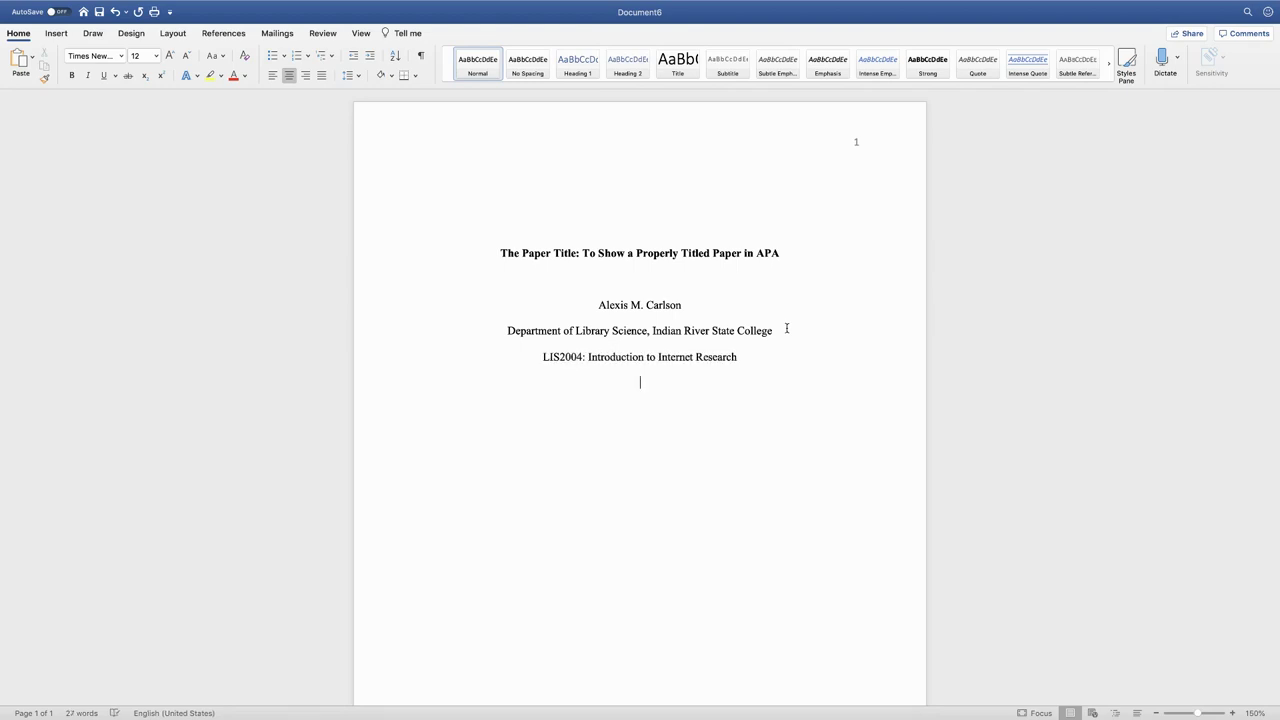
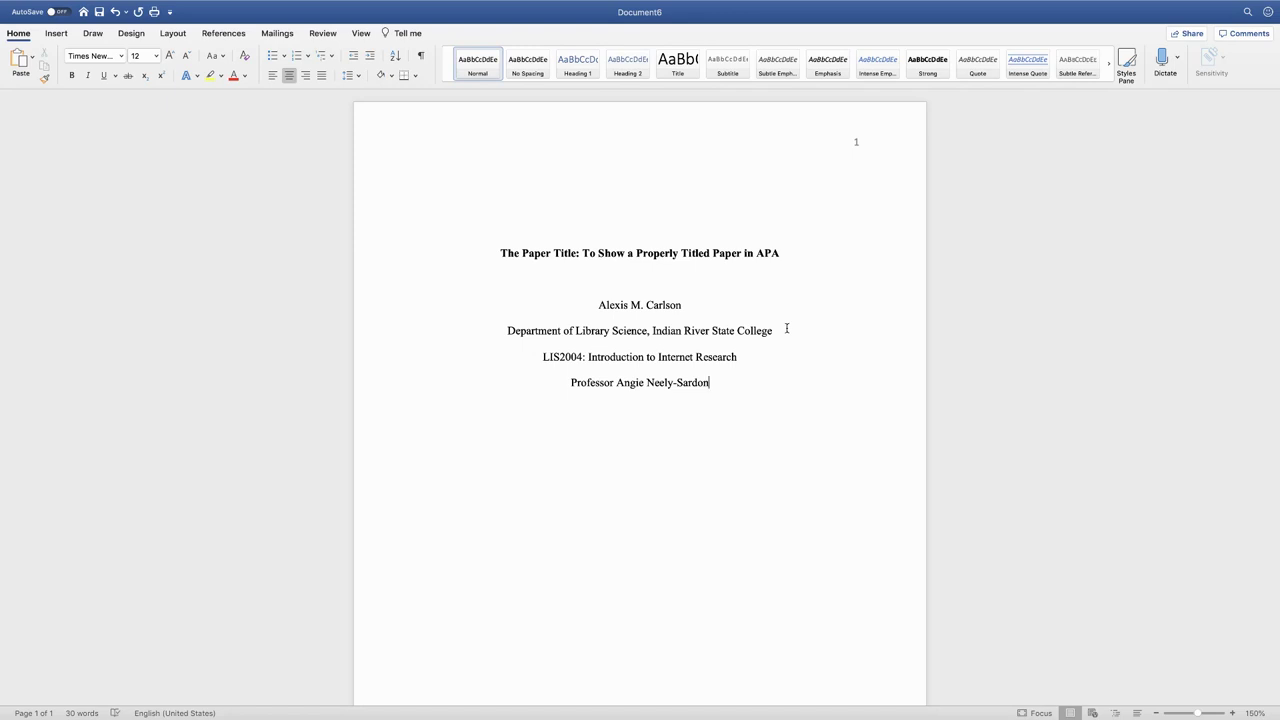
Add the date 'July 1, 2020' on a new line below the instructor's name
key(Return)
text(July 1, 2020)
Copy the bold title, insert a page break after the date, and paste the title onto page 2
scroll(753, 331, down, 3)
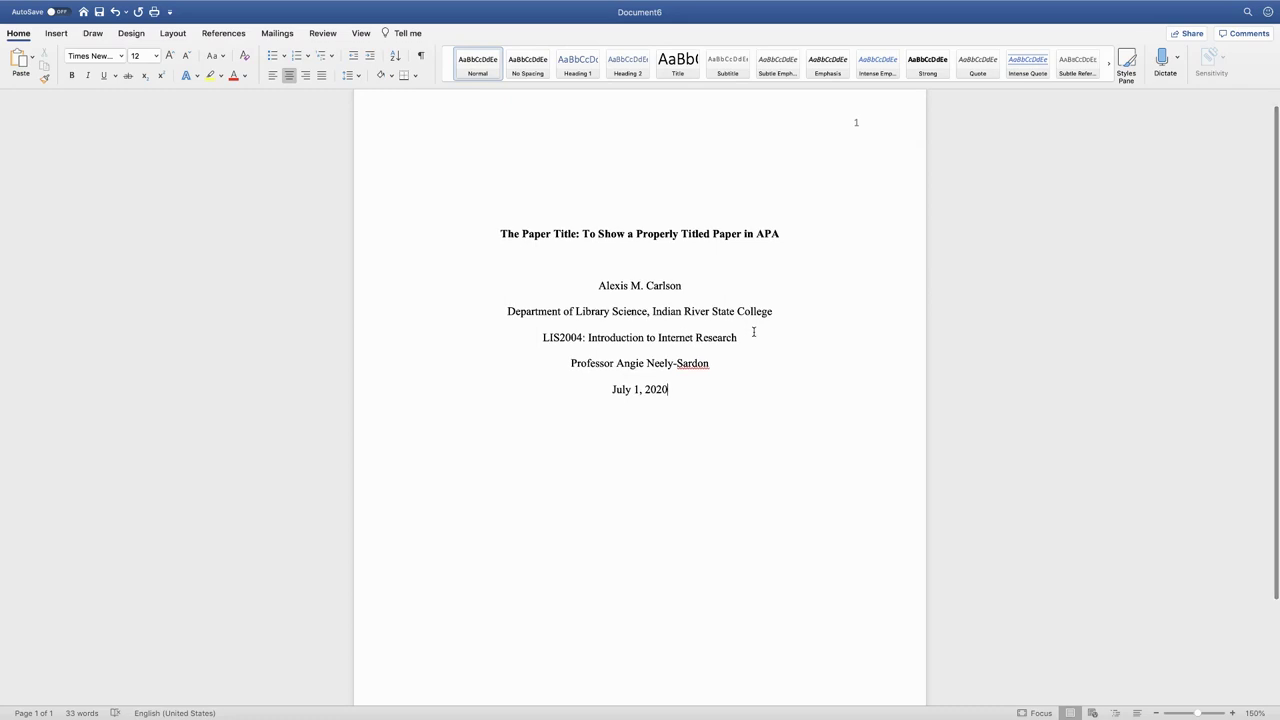
scroll(753, 331, down, 1)
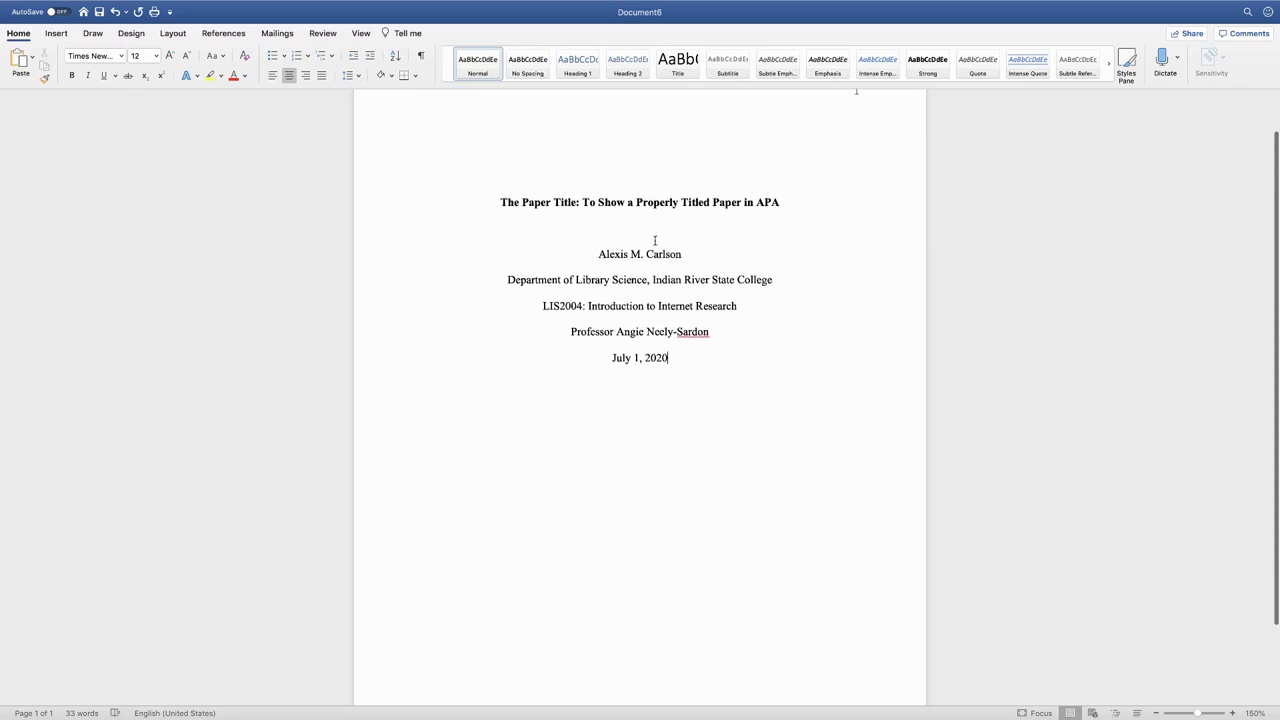
drag(503, 202, 779, 204)
key(super+c)
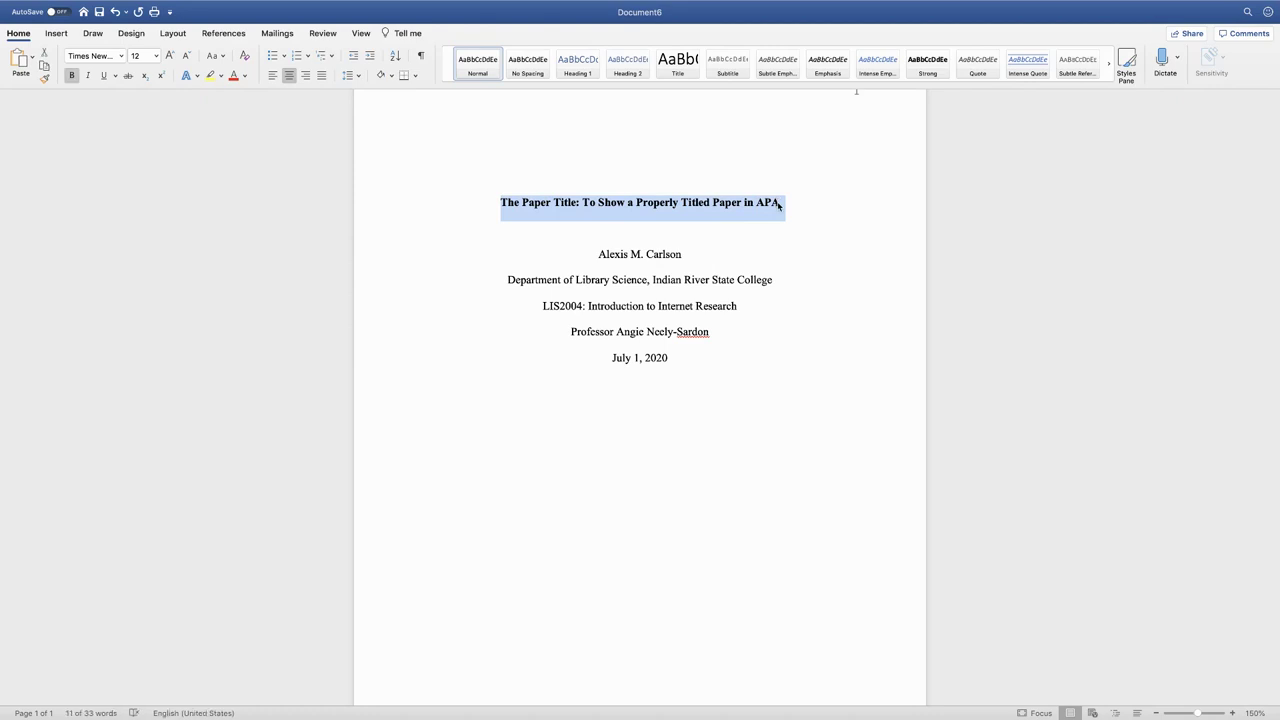
click(728, 347)
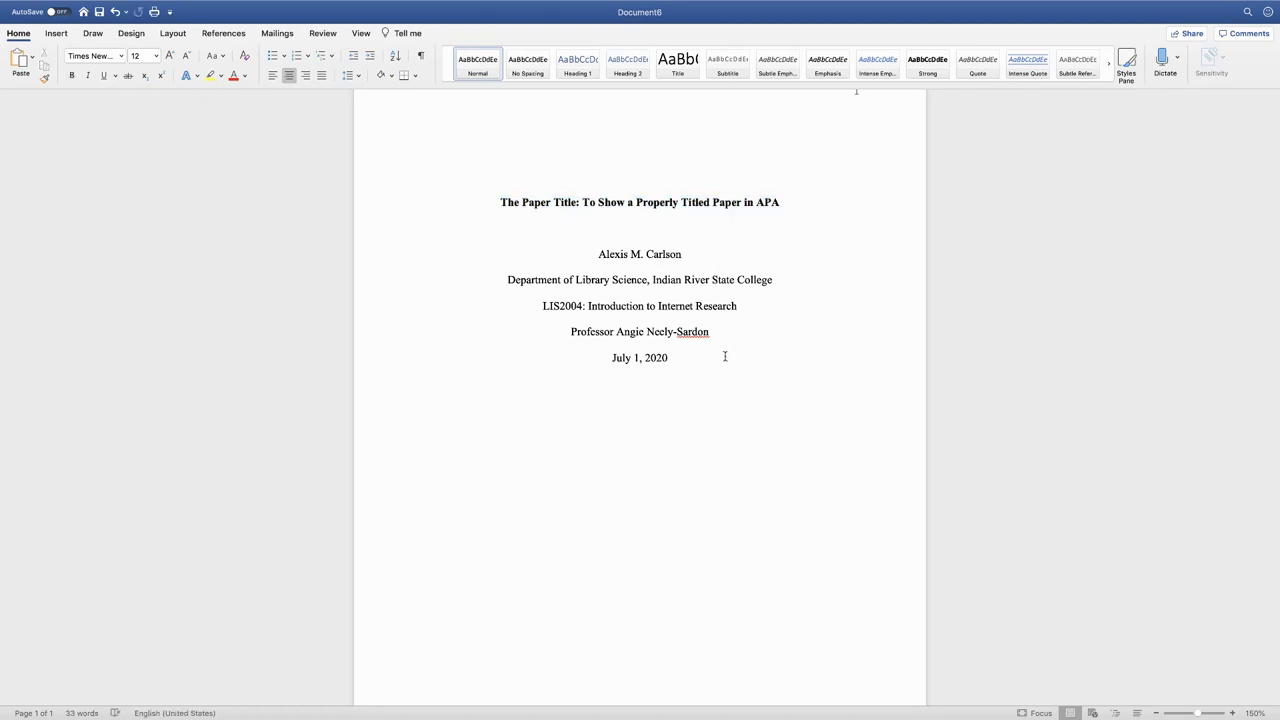
click(52, 34)
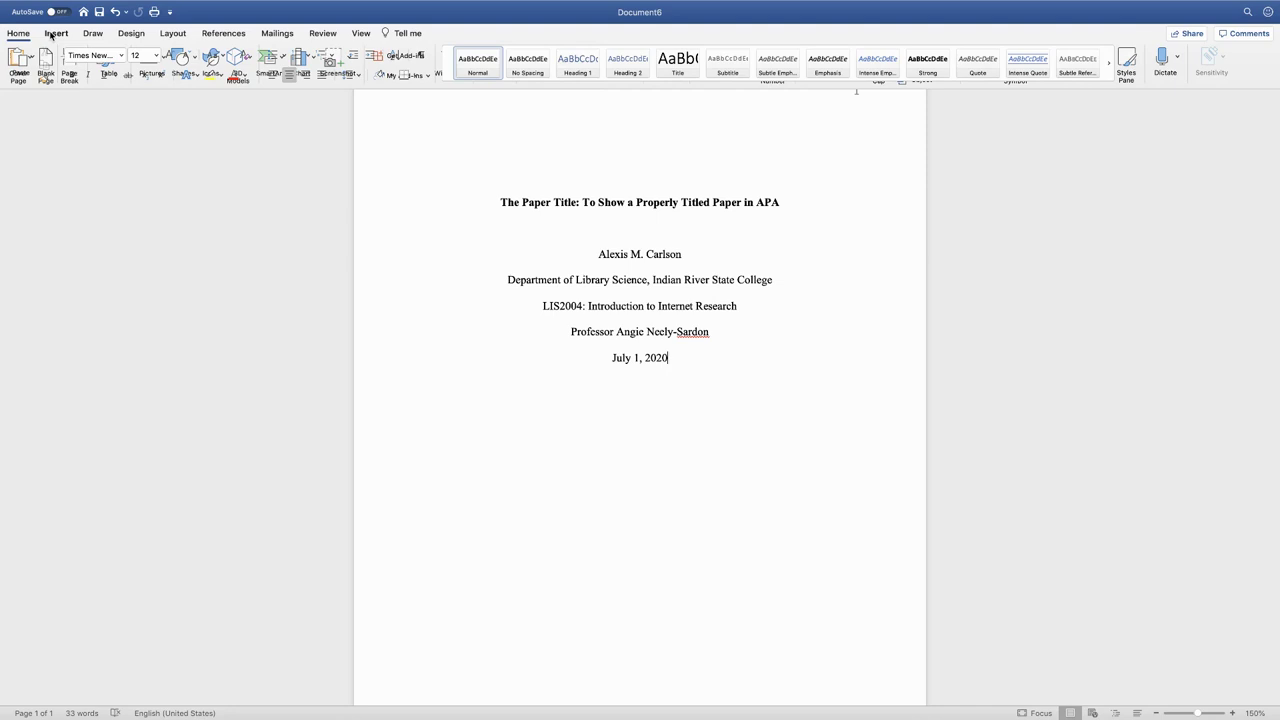
click(71, 68)
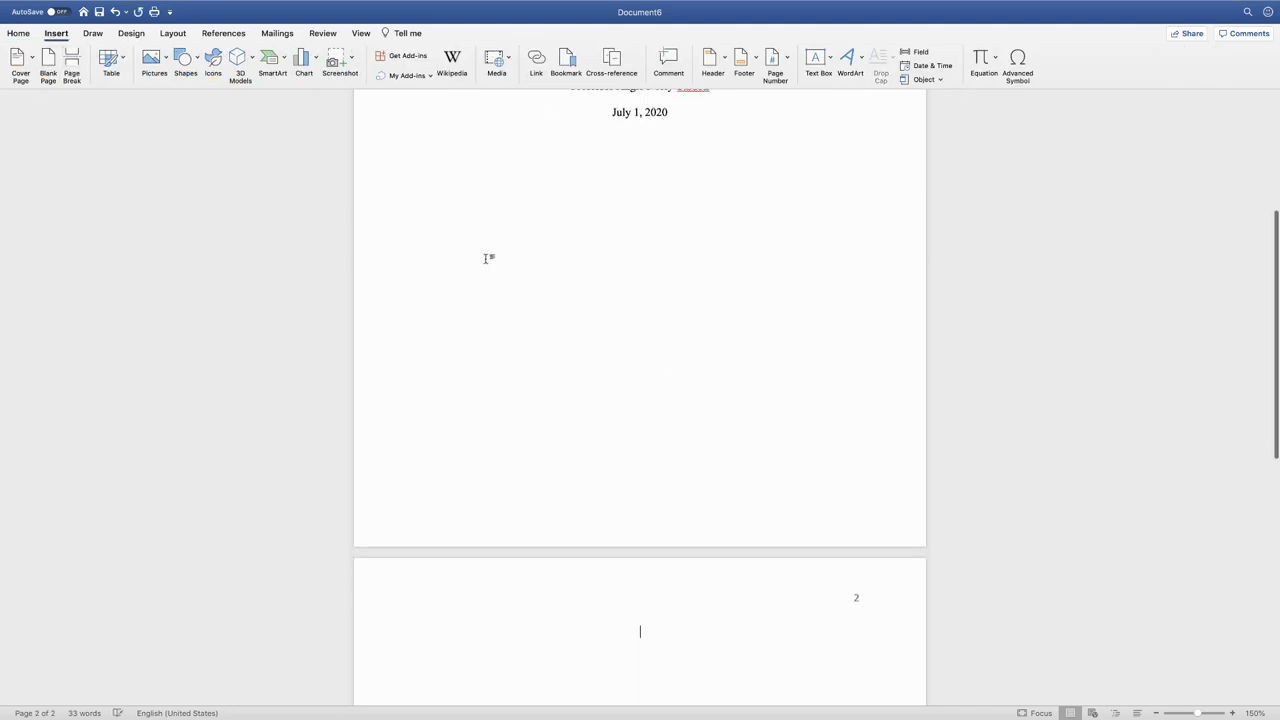
scroll(488, 260, down, 1)
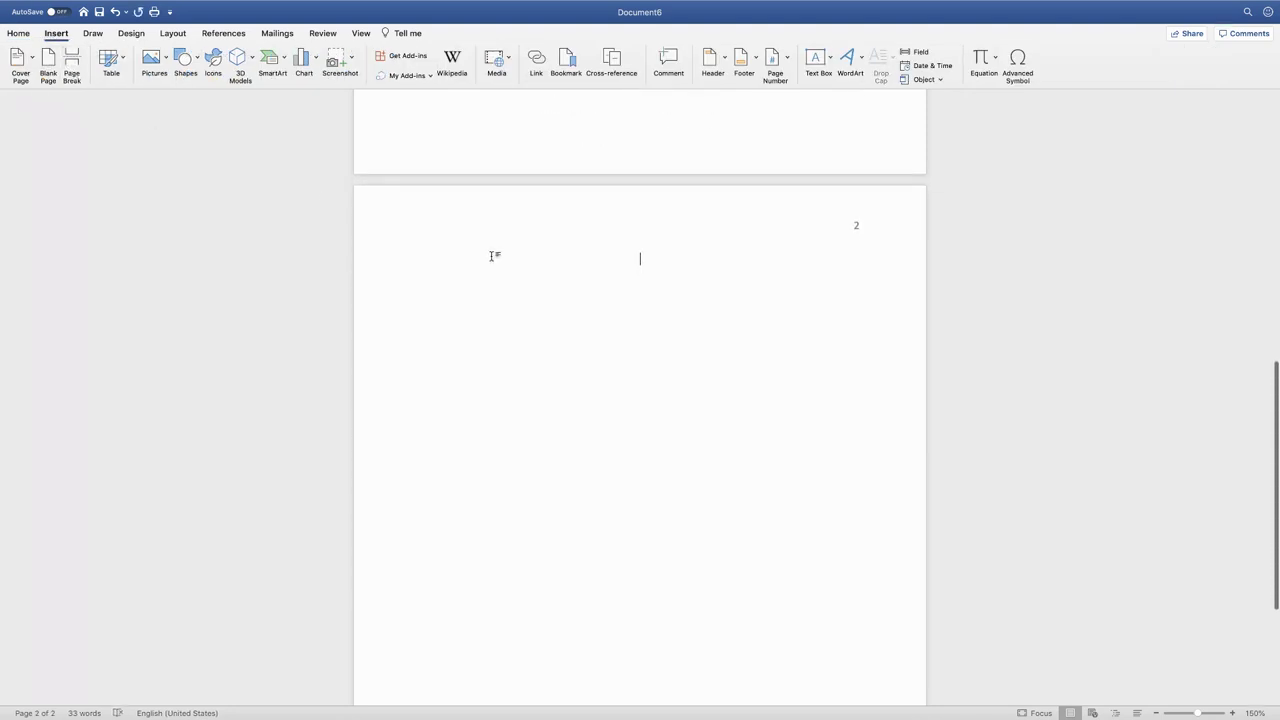
key(super+v)
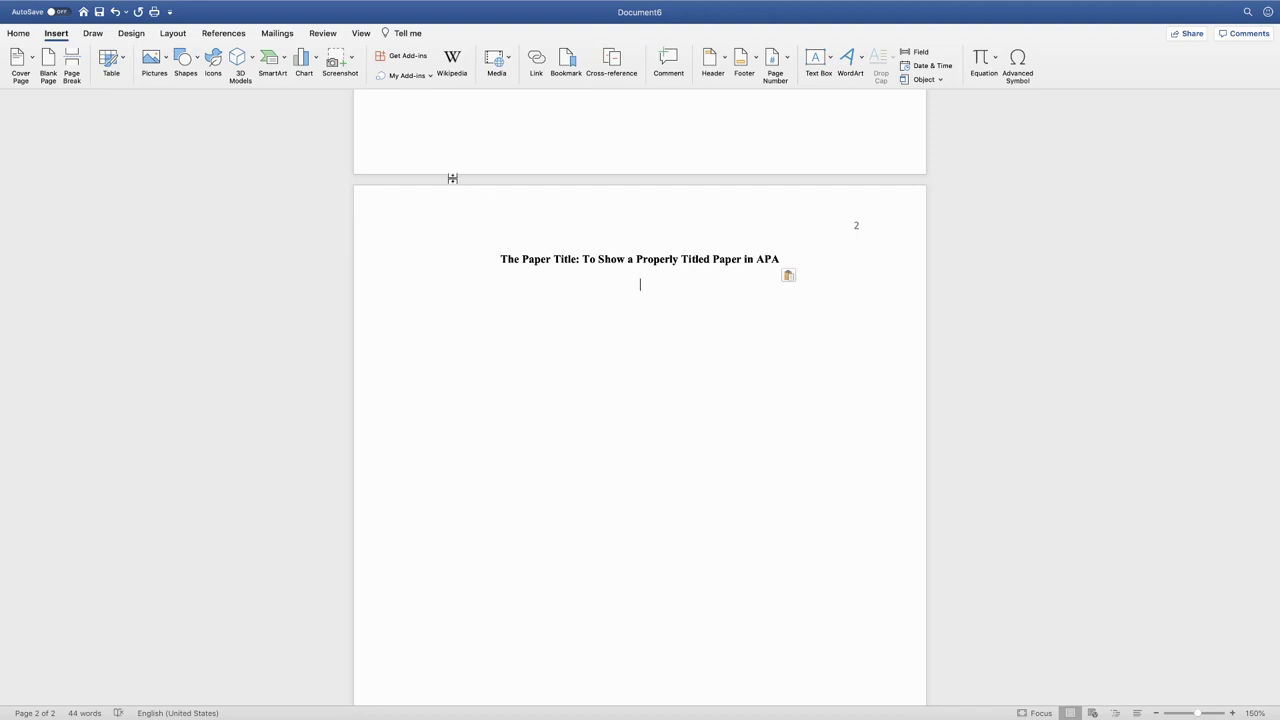
Left-align and type the opening sentence 'To start writing your paper.' below the page-2 title
click(22, 36)
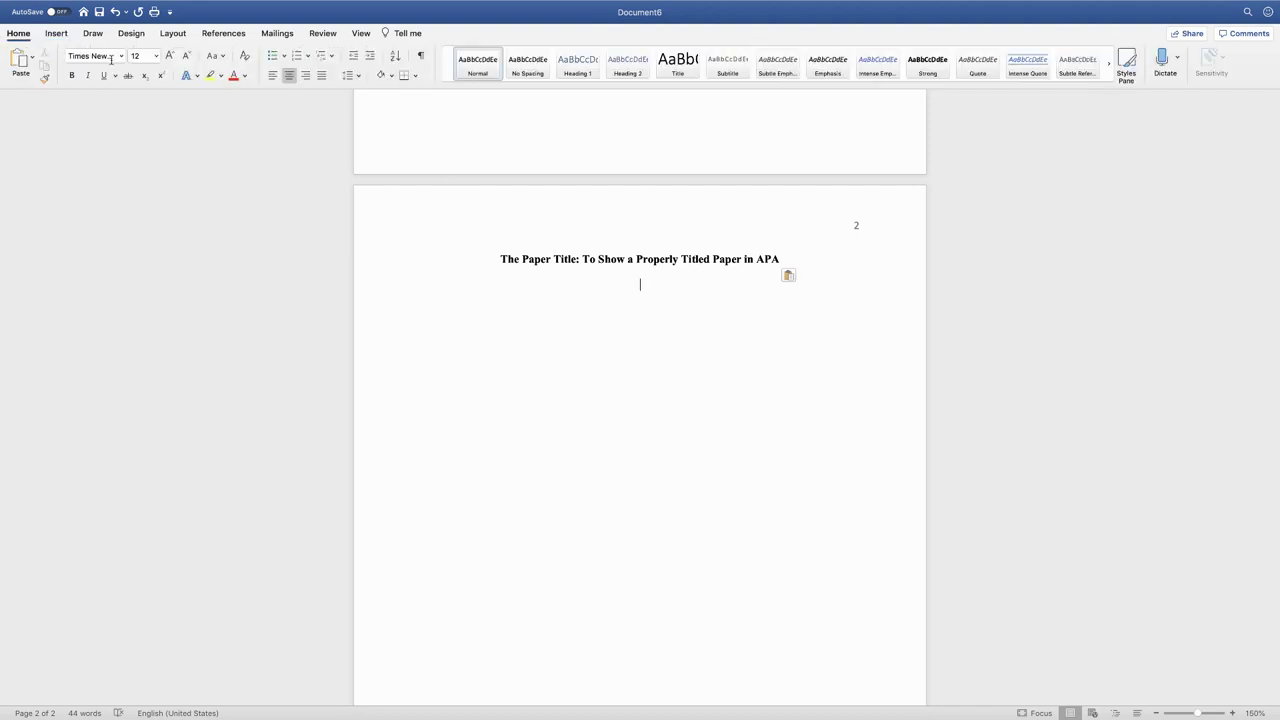
click(268, 80)
text(To)
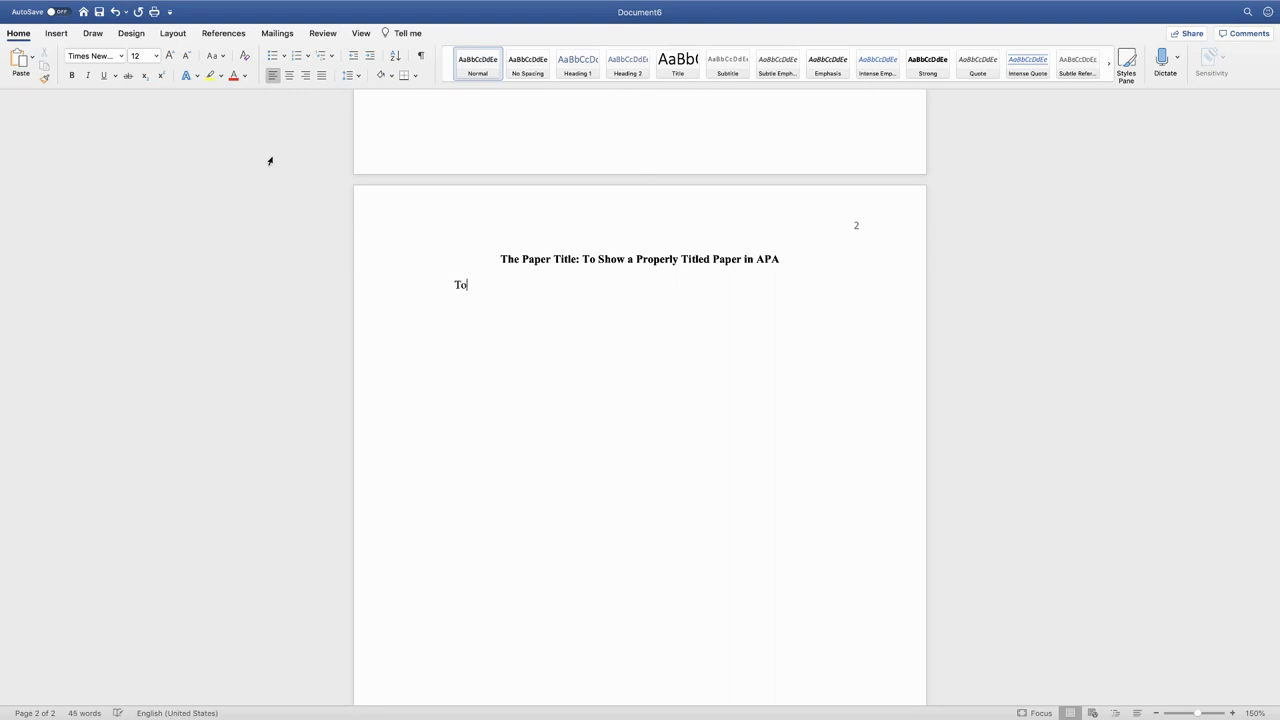
text( start writing your paper.)
key(Return)
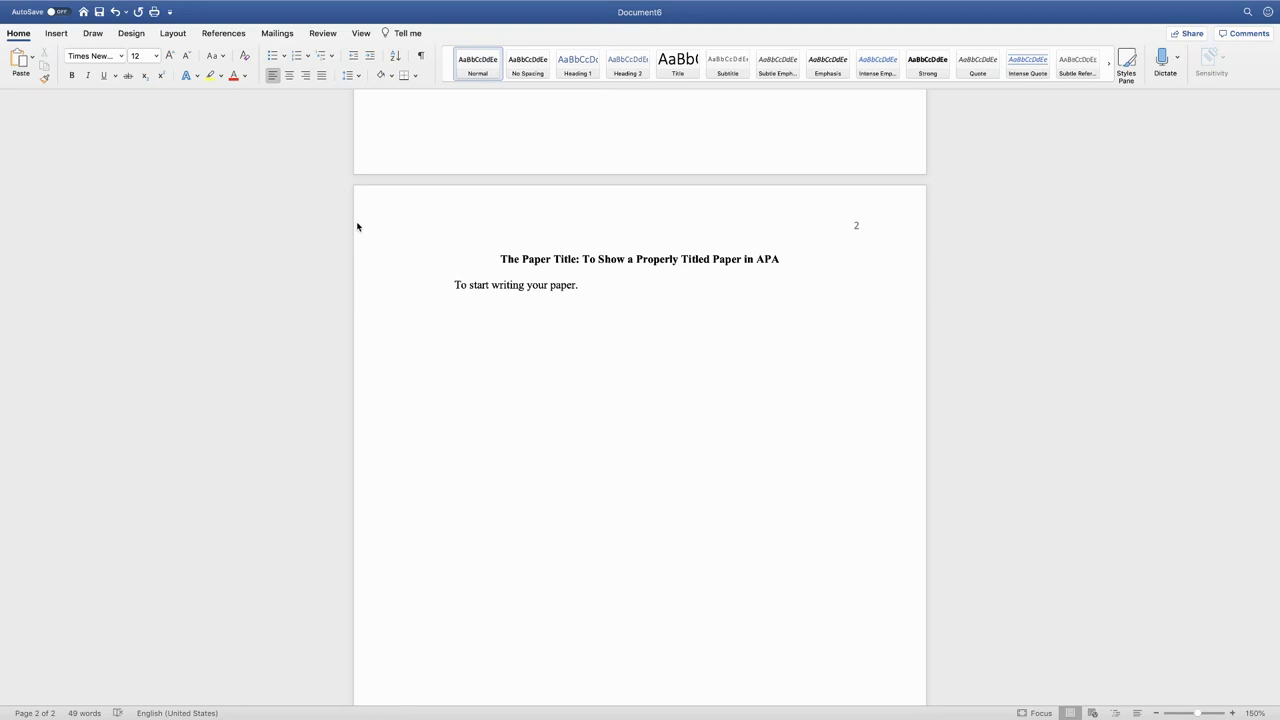
Insert a page break and type a centred 'References' heading at the top of page 3
click(56, 35)
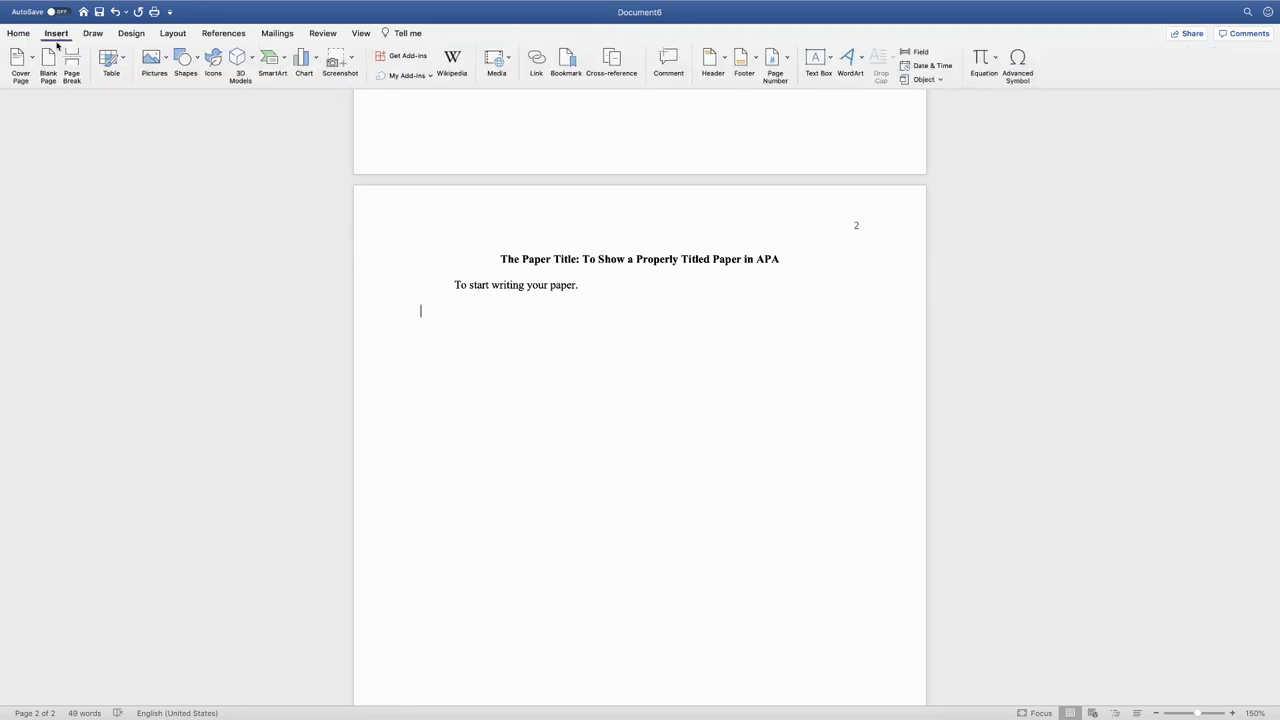
click(73, 66)
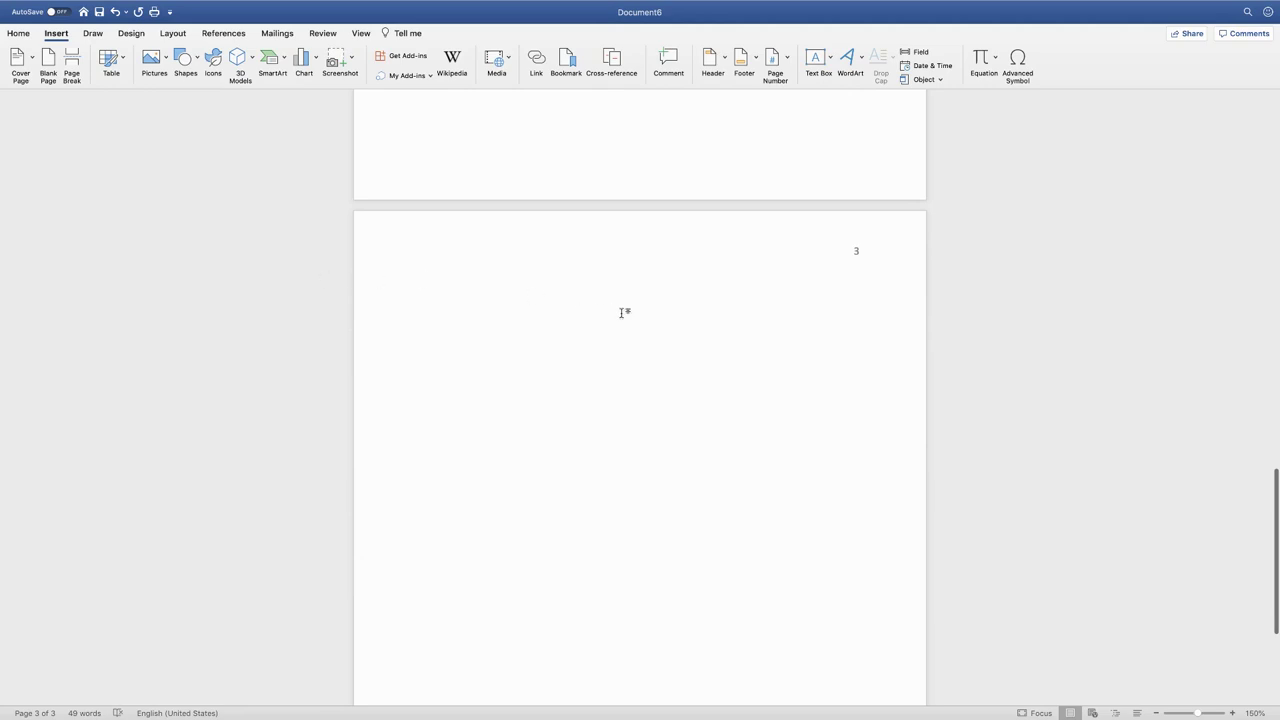
click(18, 33)
click(290, 75)
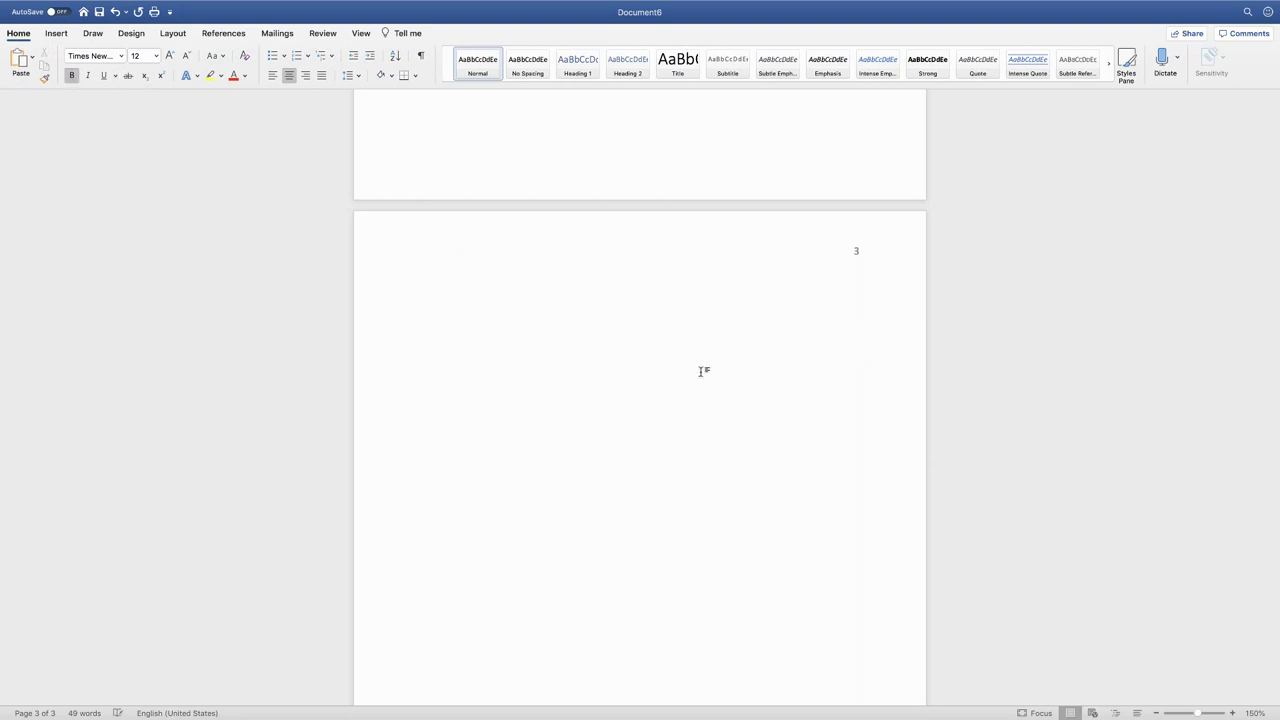
text(References)
key(Return)
Make the line below References left-aligned and non-bold, then exit full screen
click(273, 76)
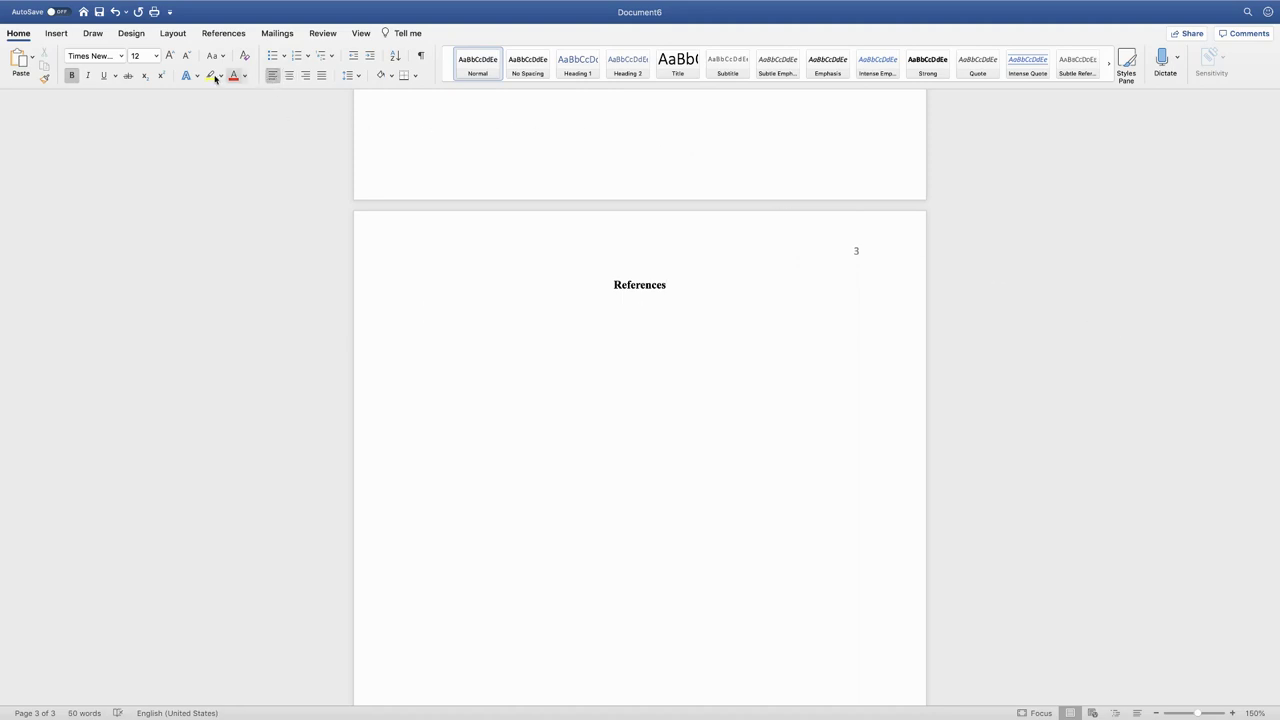
click(72, 76)
scroll(794, 444, down, 3)
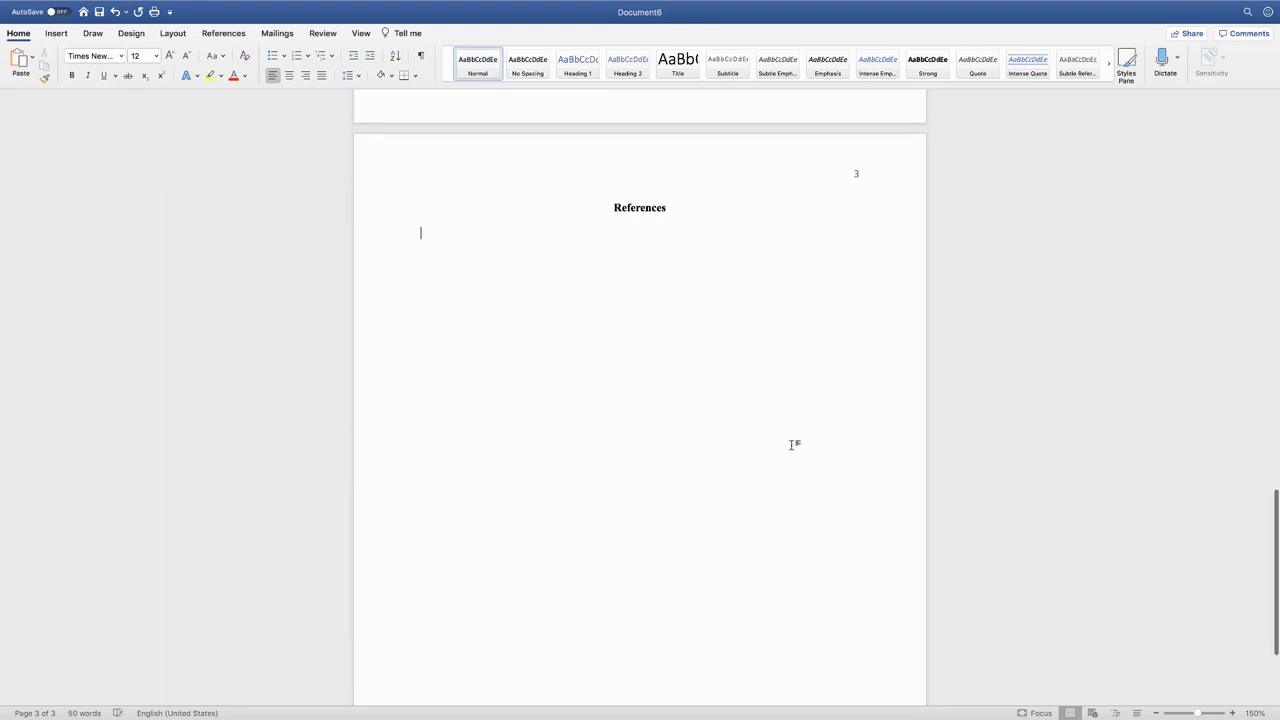
scroll(794, 444, down, 1)
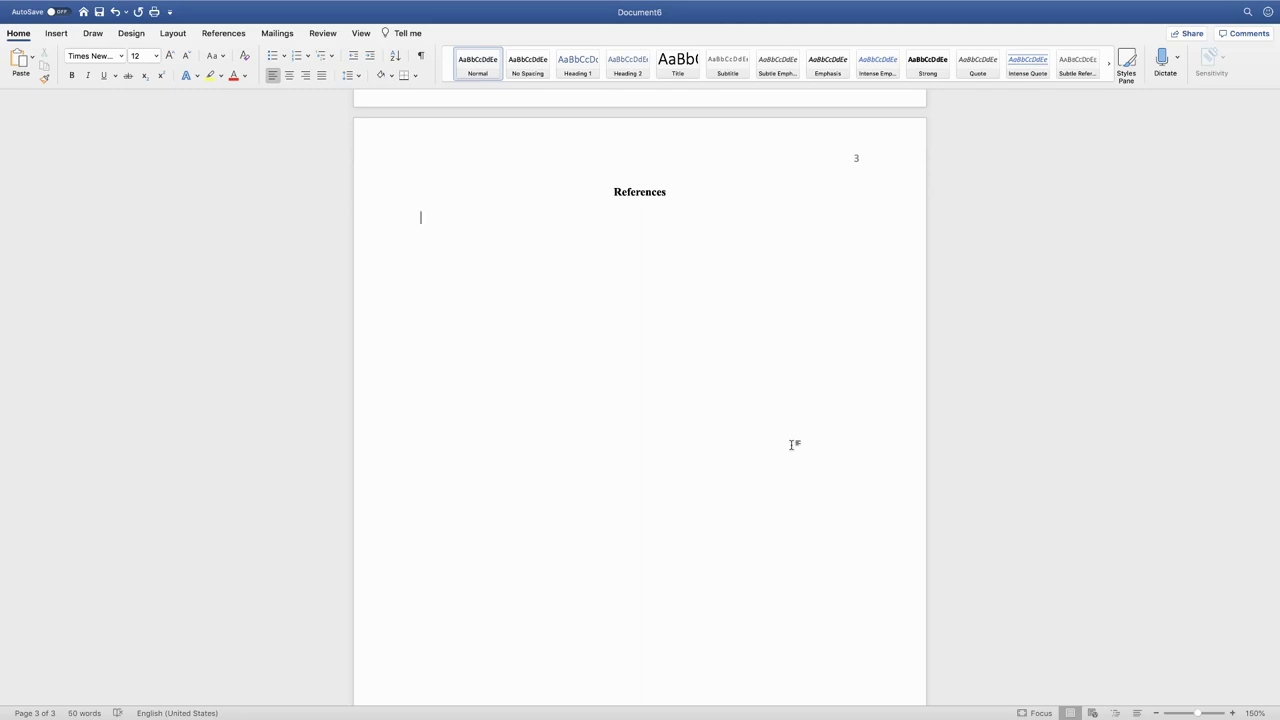
mouse_move(810, 2)
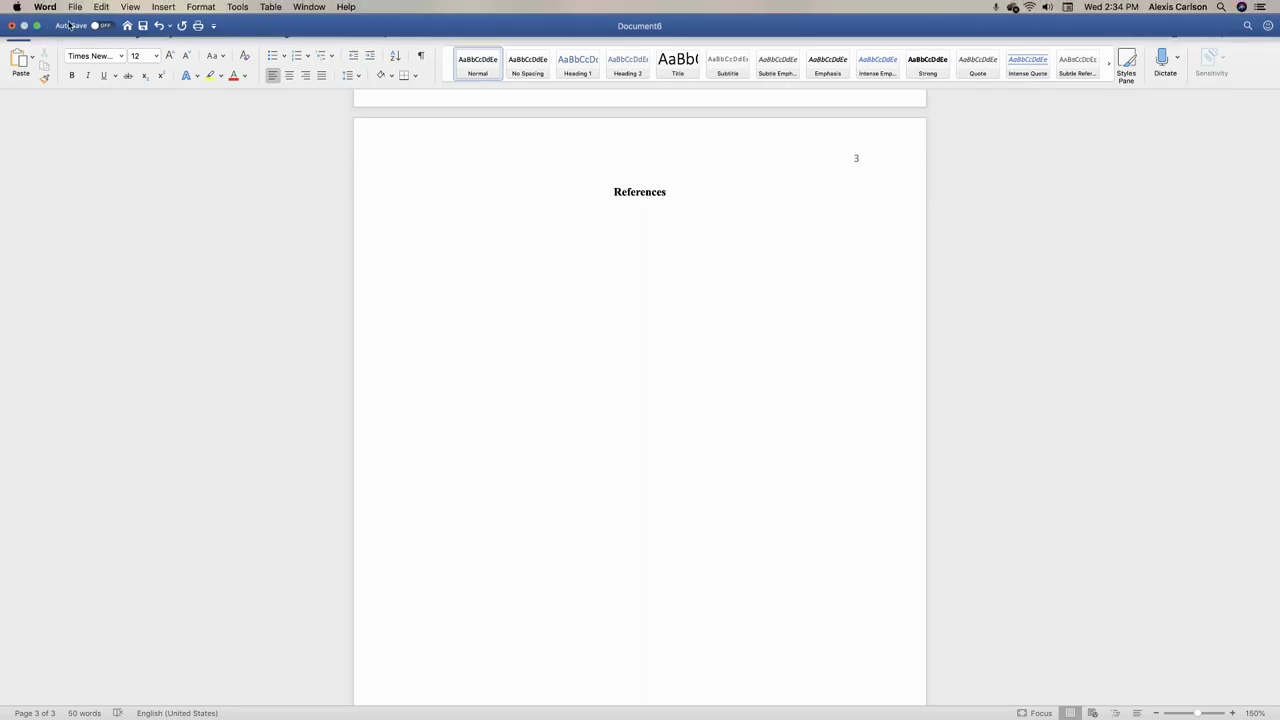
click(37, 25)
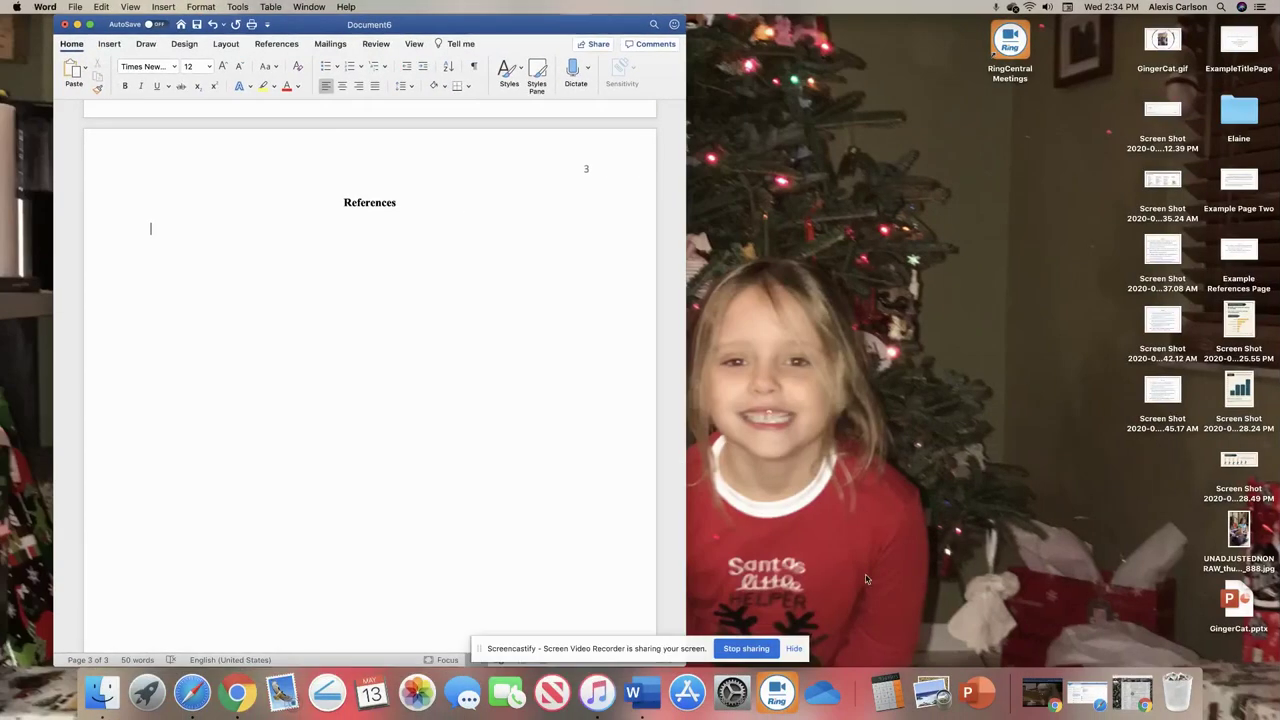